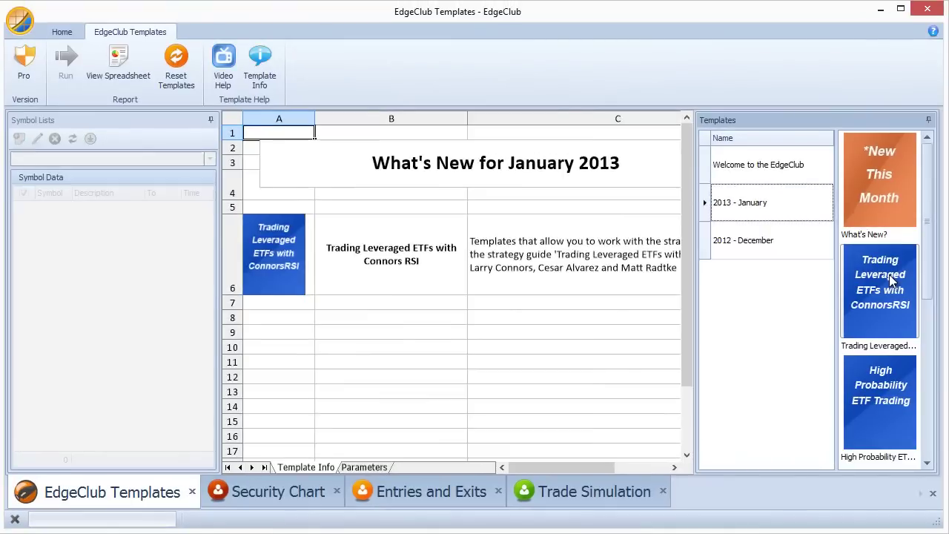
Open the 'Trading Leveraged ETFs with ConnorsRSI' category in the EdgeClub Templates gallery
click(869, 184)
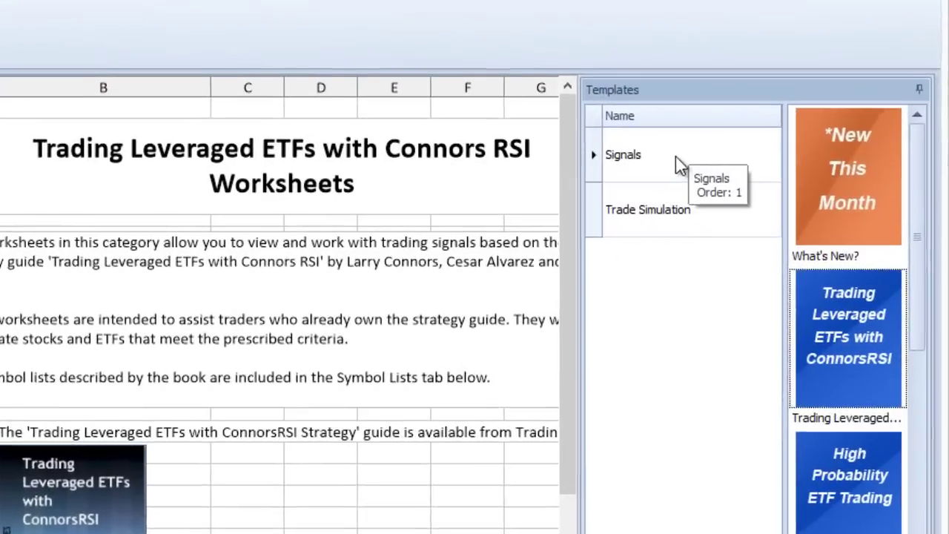
Load the ConnorsRSI Trading Signals template from the Signals row
click(761, 166)
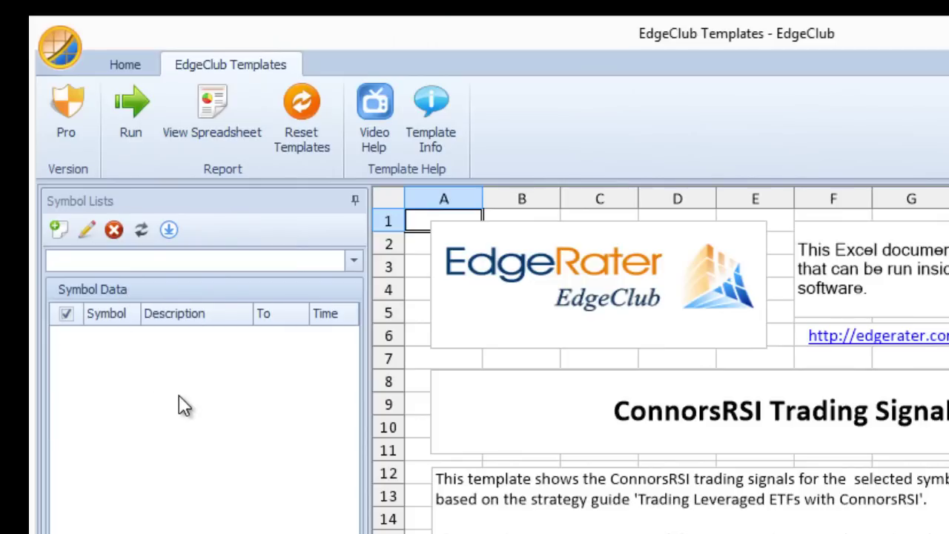
Choose SampleData.txt from the Symbol Lists dropdown to load its 99 symbols
click(354, 264)
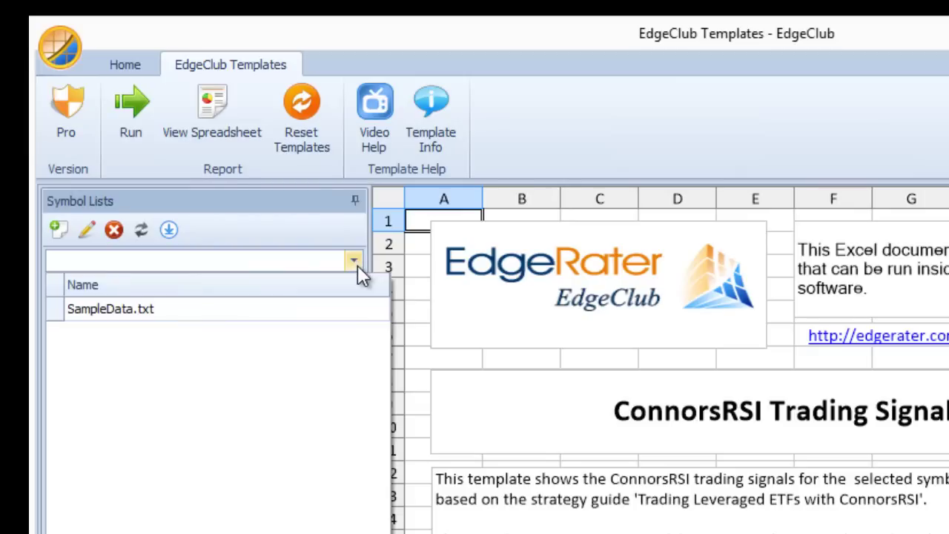
click(195, 308)
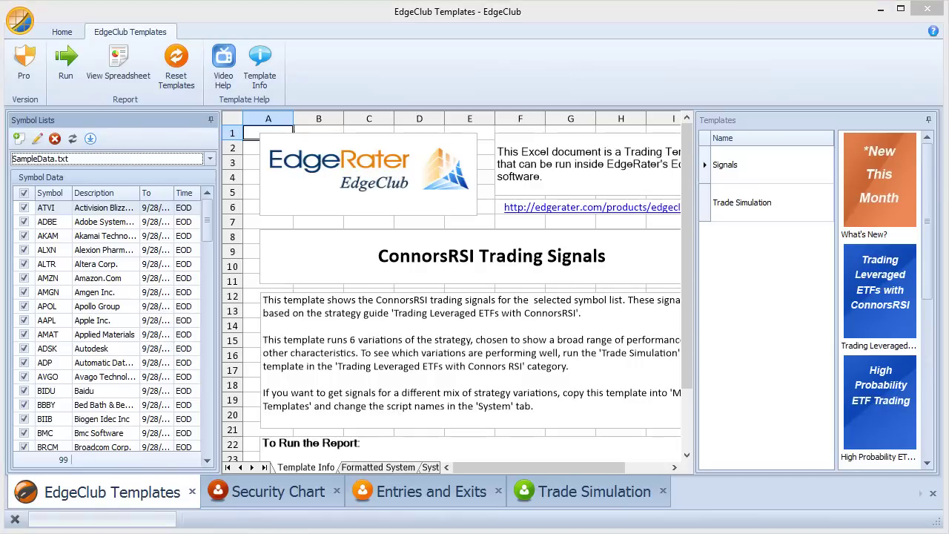
Centre the Explorer window, expand Symbol Lists, and bring up SampleData.txt's context menu
drag(751, 237, 385, 50)
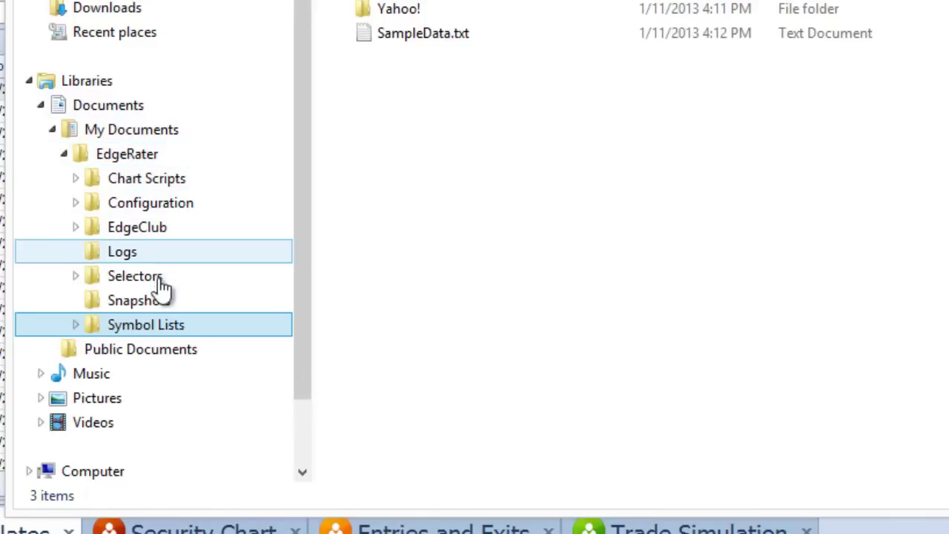
click(77, 324)
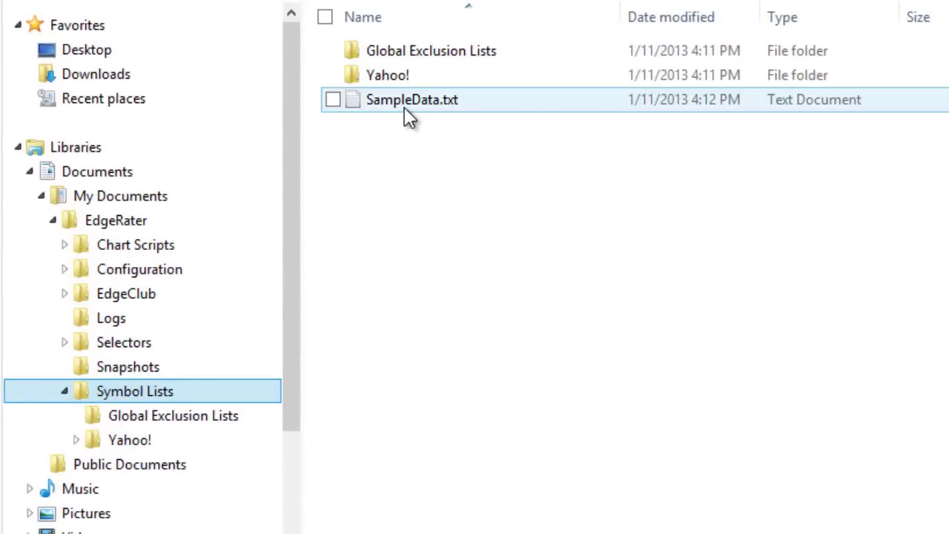
mouse_move(403, 104)
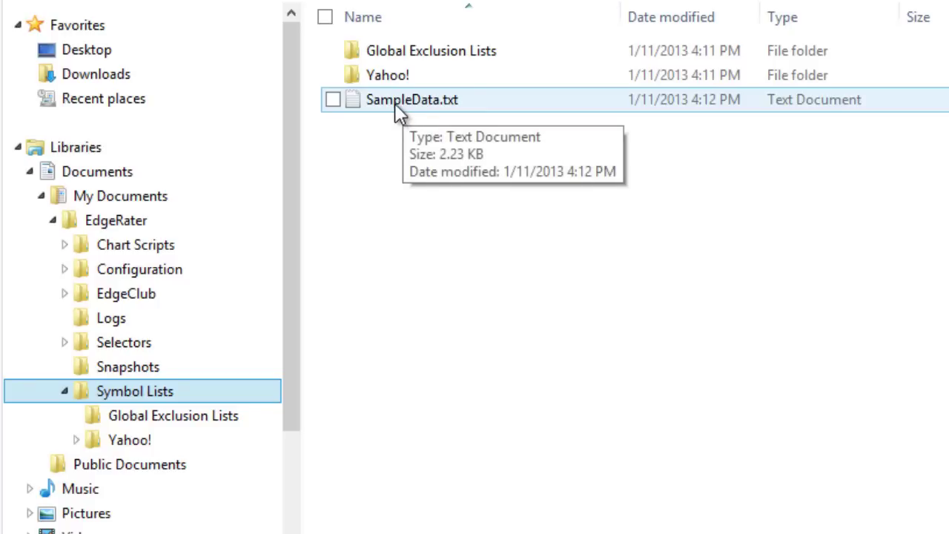
click(394, 104)
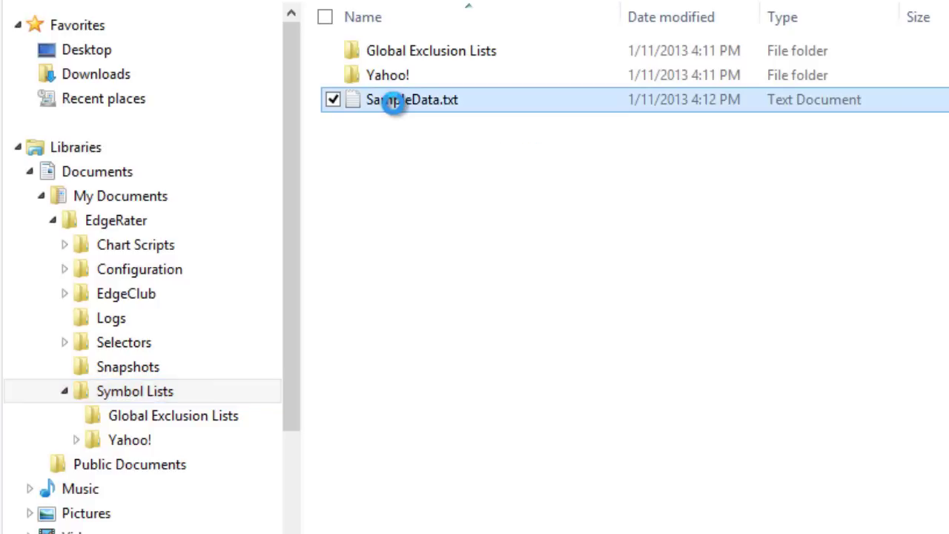
right_click(395, 103)
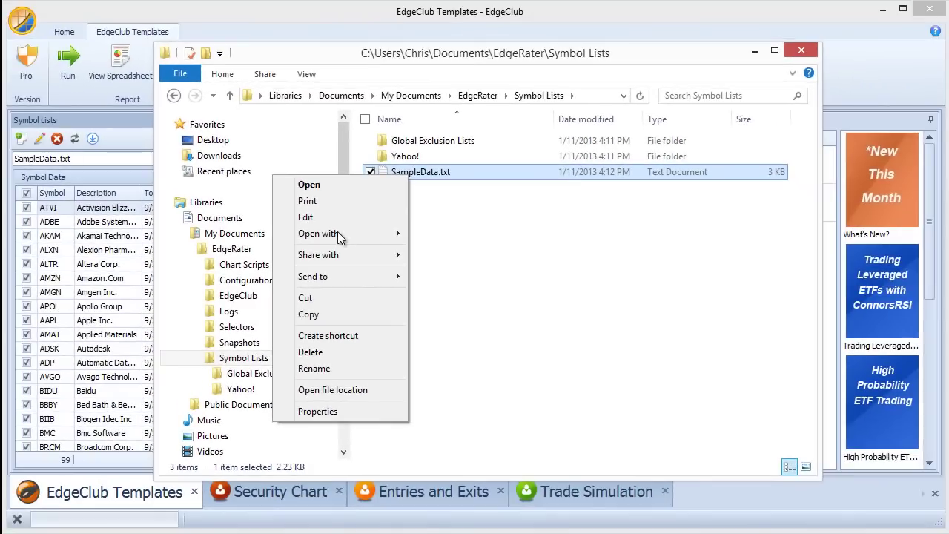
Open SampleData.txt in Notepad, enlarge it, and review the ticker and company-name lines
mouse_move(332, 234)
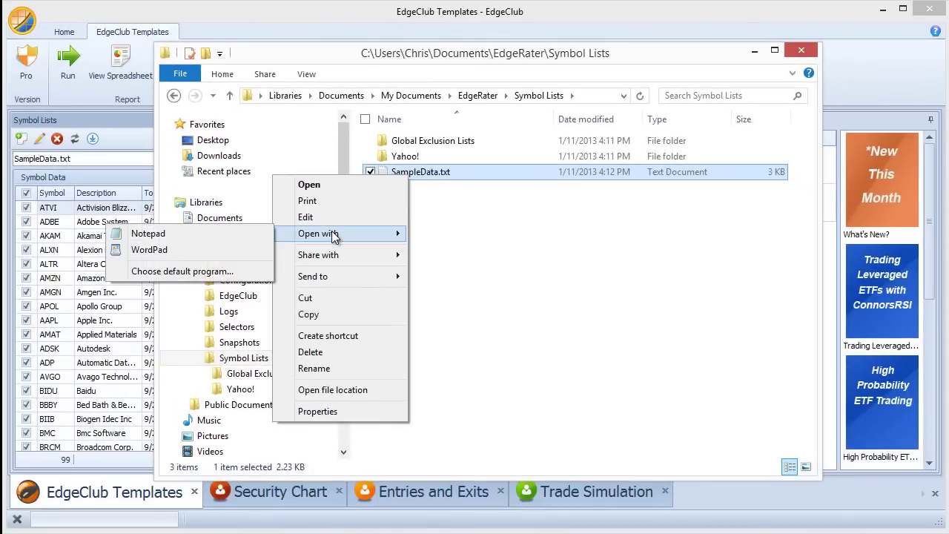
click(185, 241)
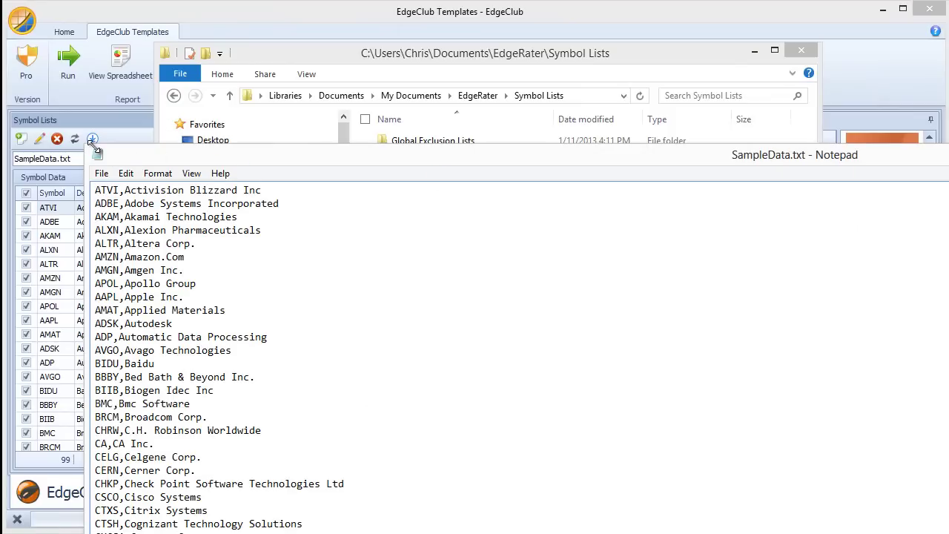
drag(89, 142, 394, 35)
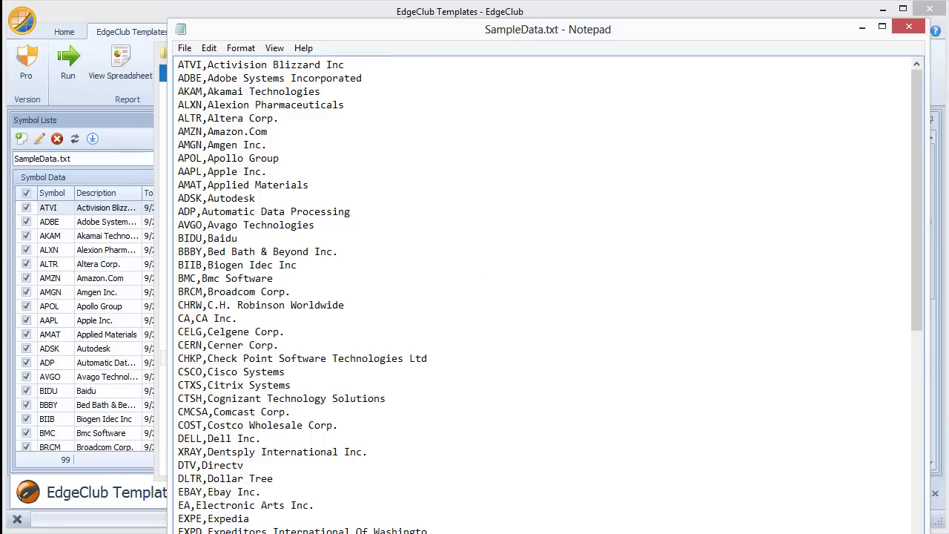
drag(420, 532, 420, 521)
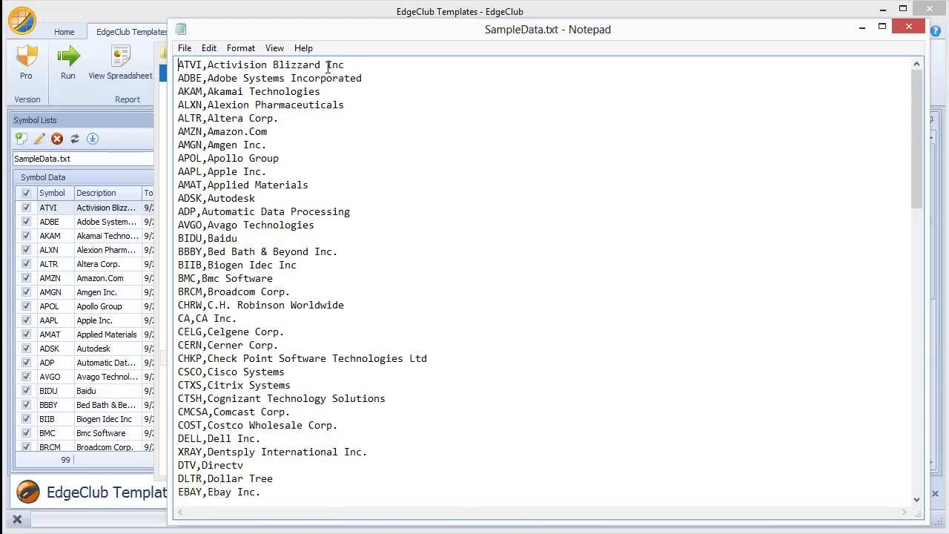
drag(208, 65, 344, 65)
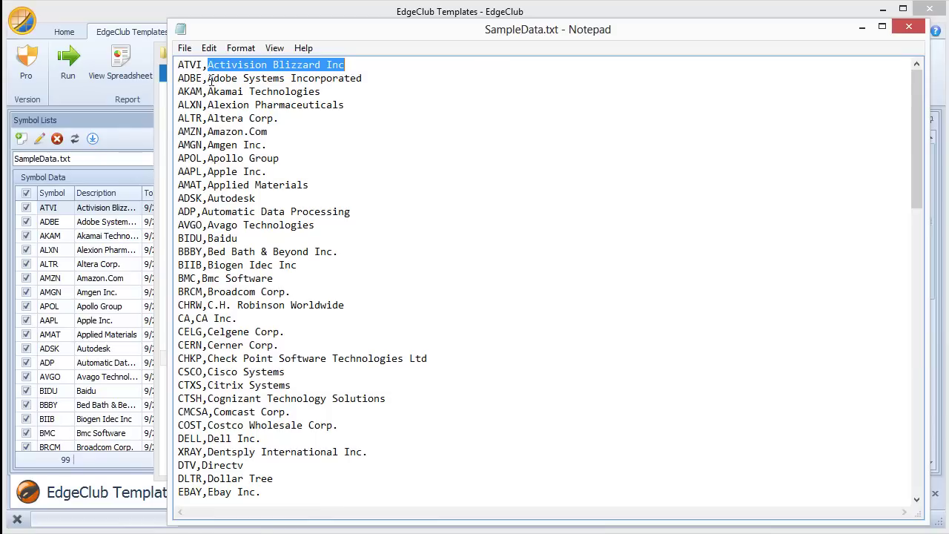
click(419, 156)
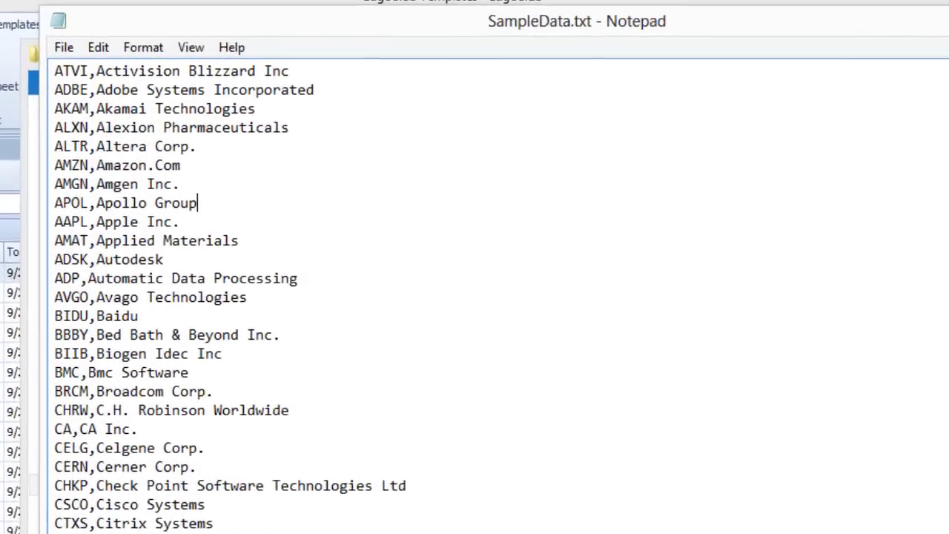
scroll(475, 297, down, 20)
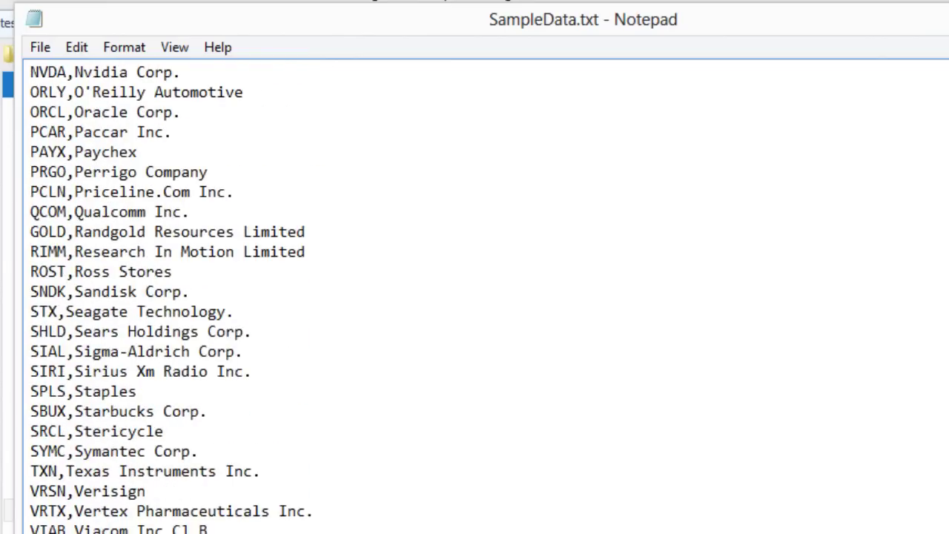
scroll(425, 286, up, 20)
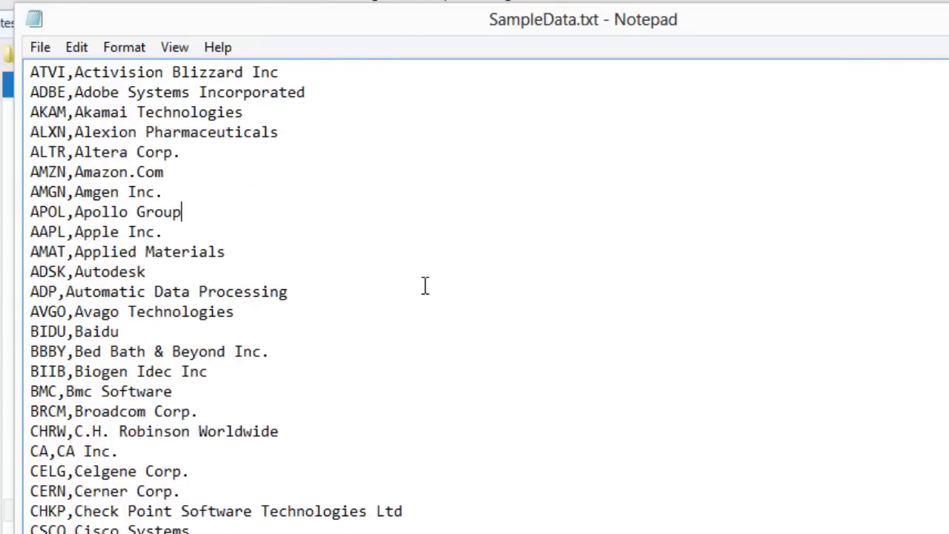
Close Notepad with Alt+F4 and deselect SampleData.txt in the Symbol Lists folder
key(alt+F4)
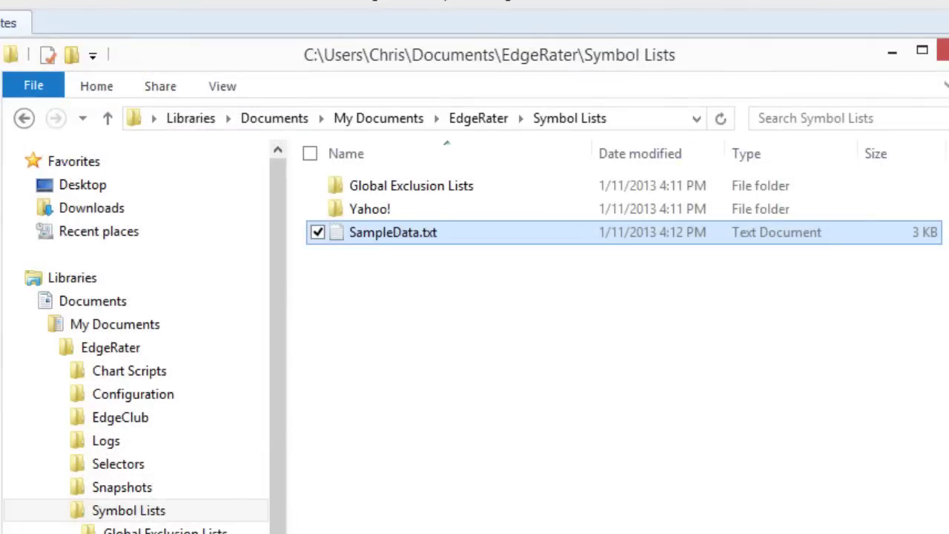
click(447, 164)
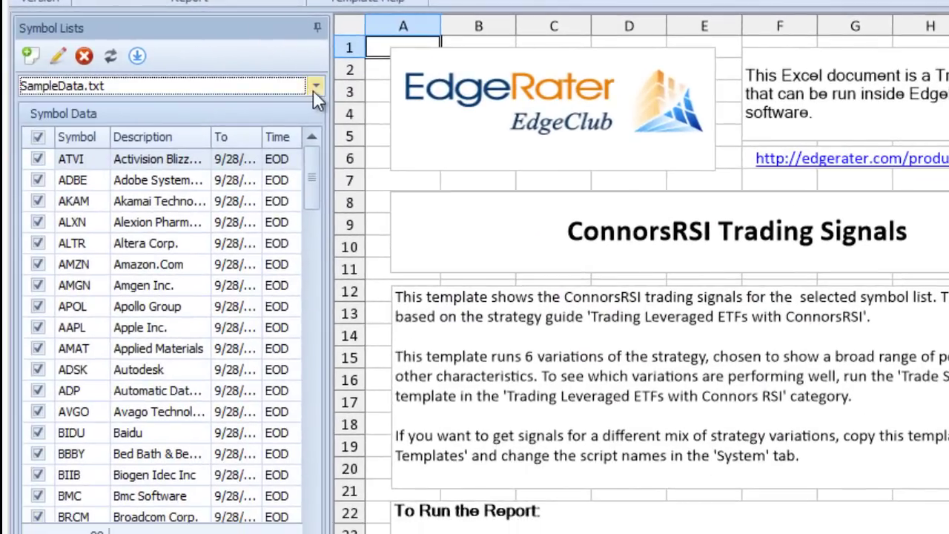
click(315, 87)
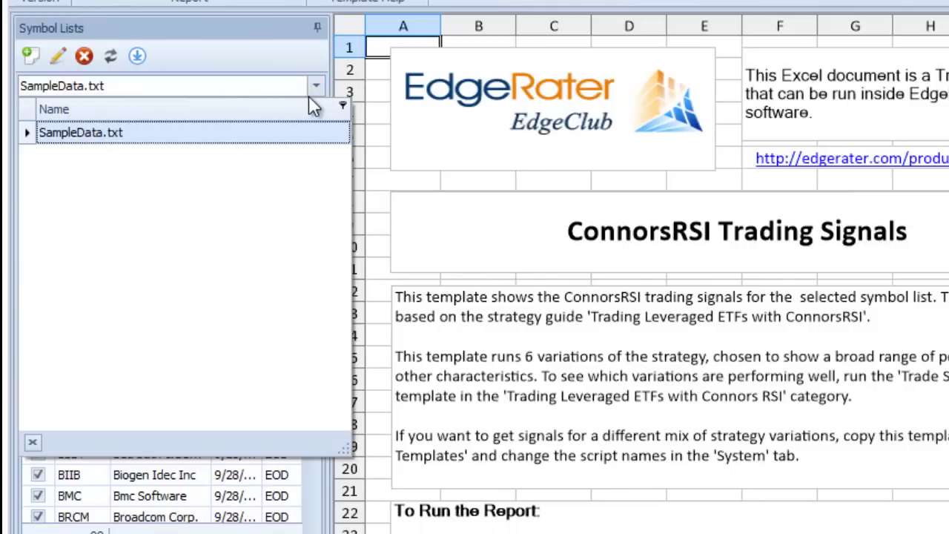
click(315, 89)
click(315, 90)
click(154, 138)
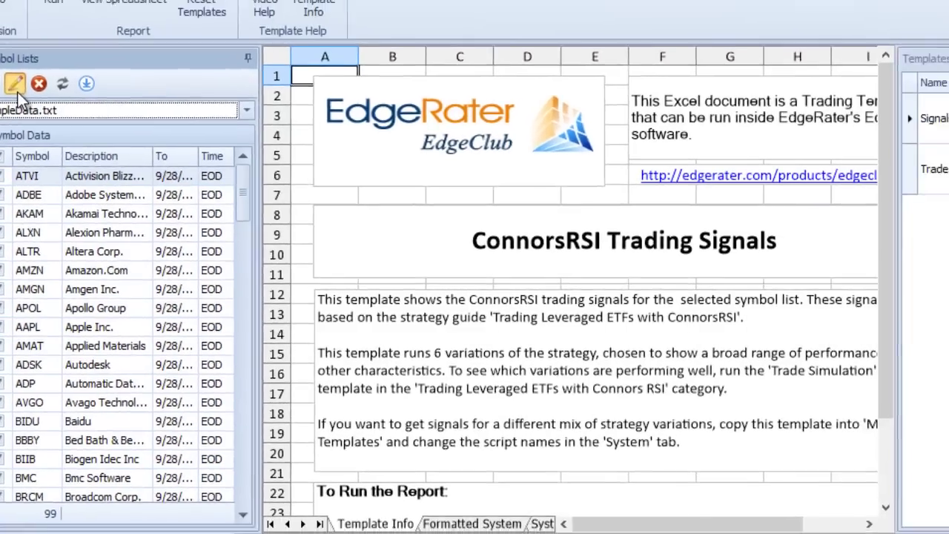
Edit the SampleData.txt list and view its Data Update Options, set to the most recent 2 years
click(16, 88)
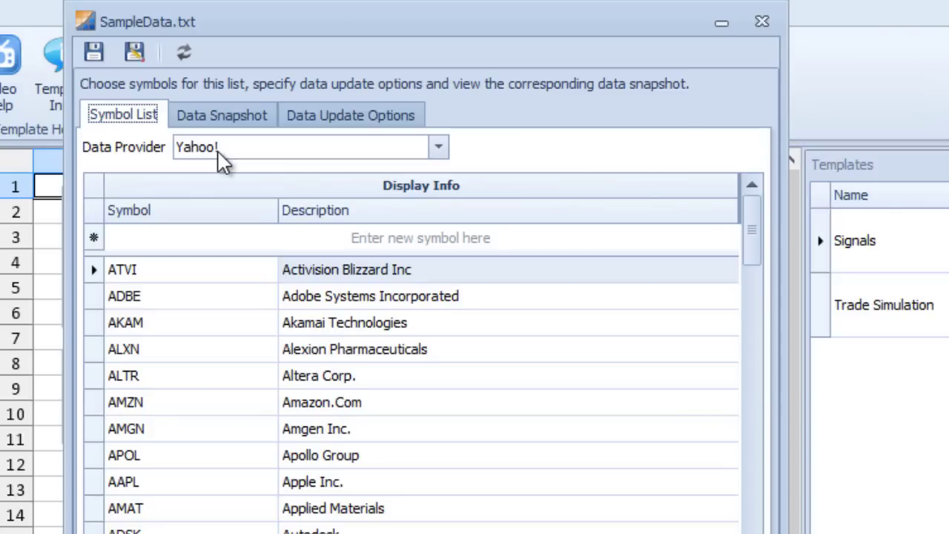
click(374, 120)
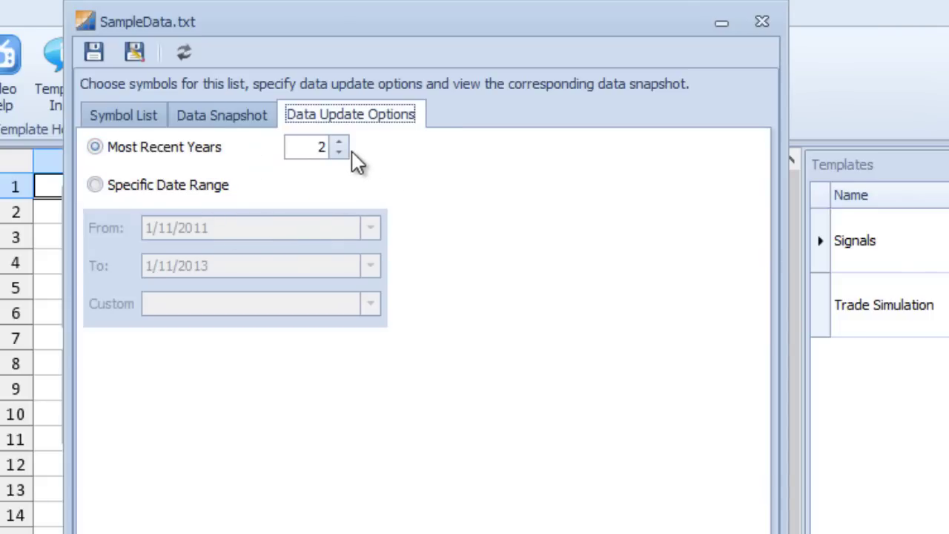
Keep updates on Most Recent Years and show the Data Snapshot, dated 1/4/2010 to 9/28/2012
click(135, 193)
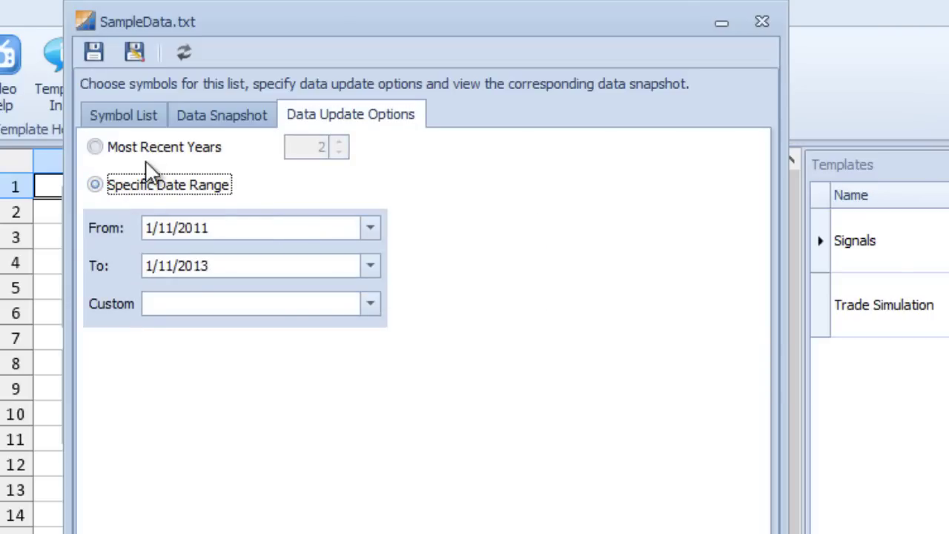
click(117, 155)
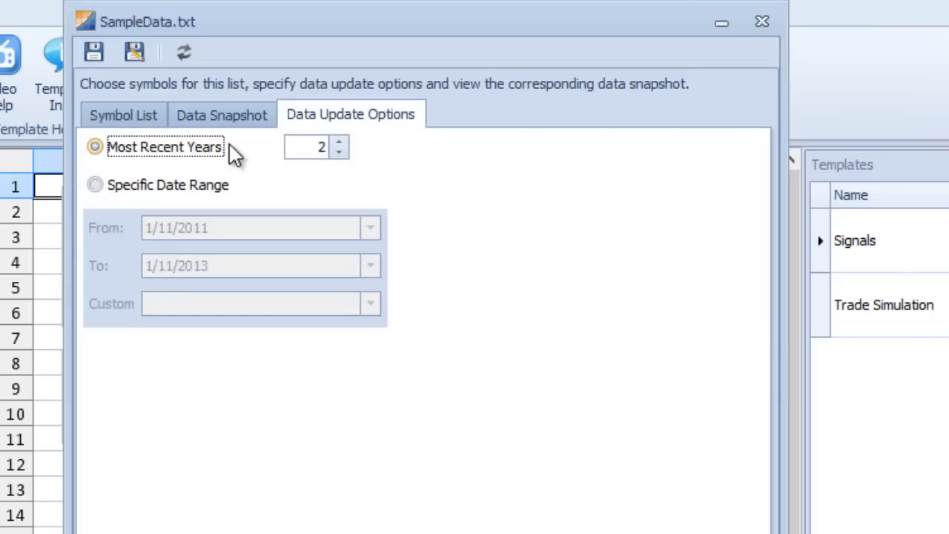
click(242, 123)
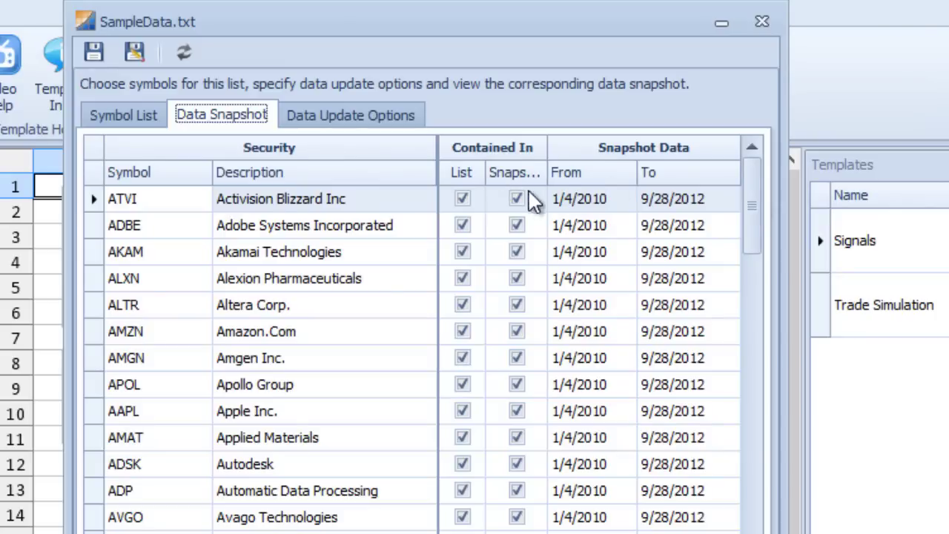
drag(757, 181, 737, 176)
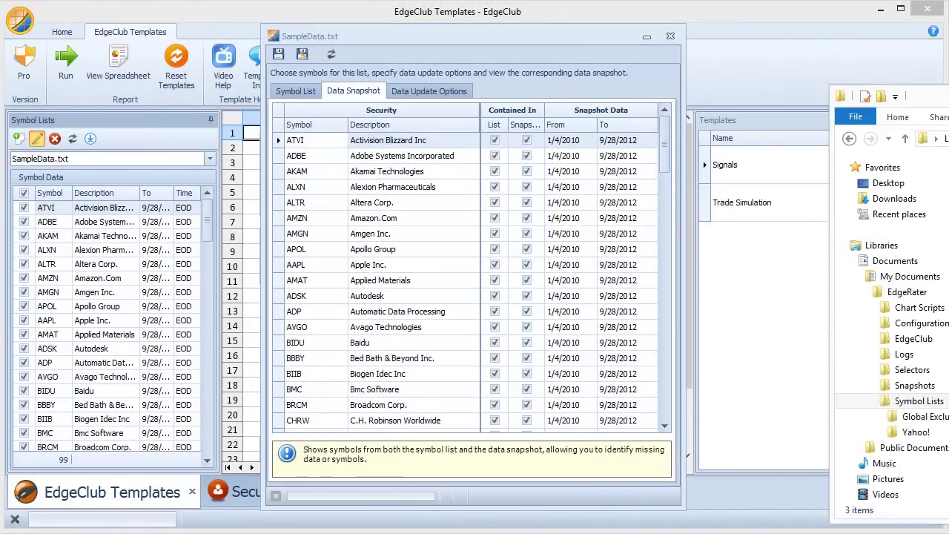
View the SampleData snapshot files in the EdgeRater Snapshots folder, then bring EdgeClub back to front
drag(948, 46, 400, 47)
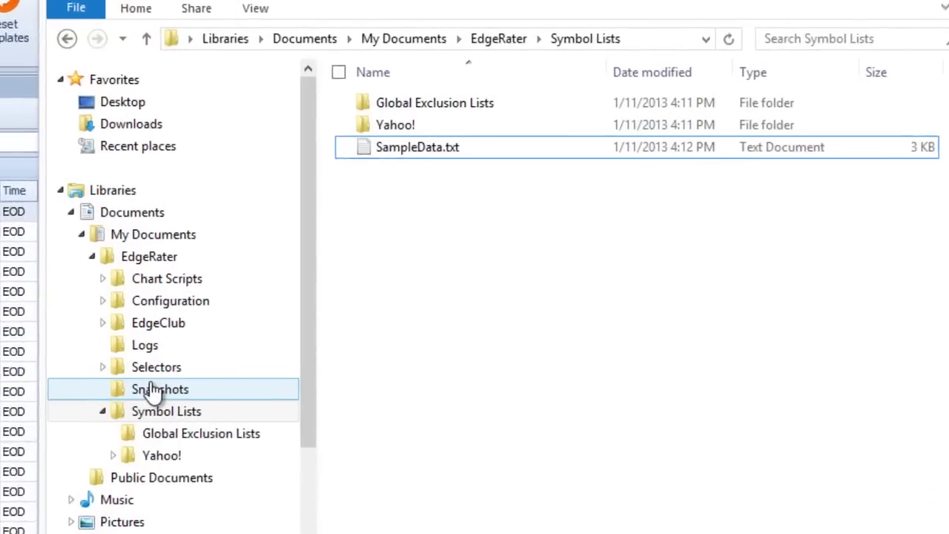
click(152, 391)
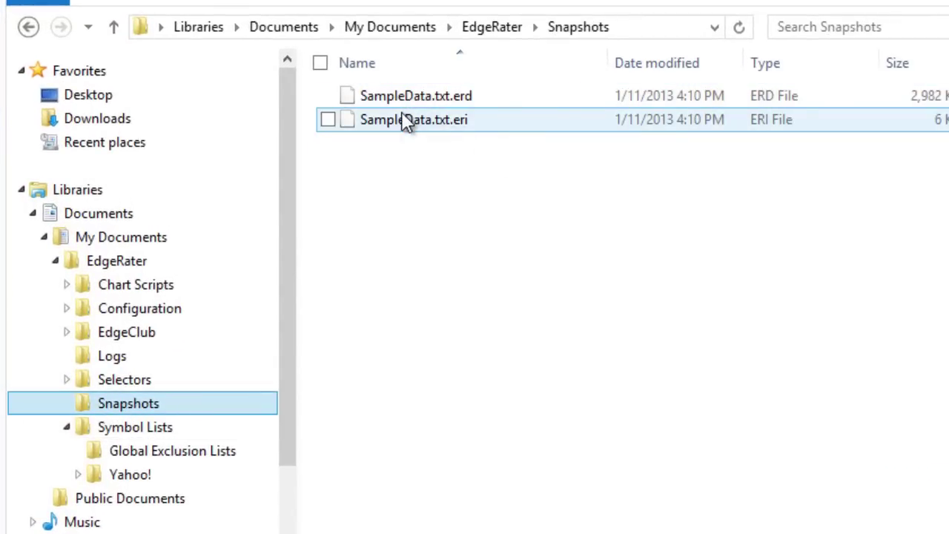
mouse_move(413, 102)
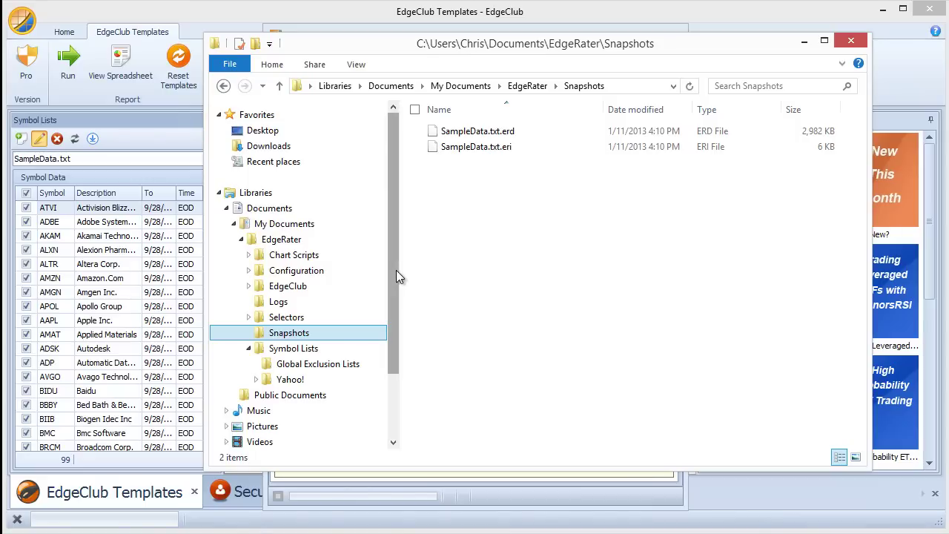
click(680, 33)
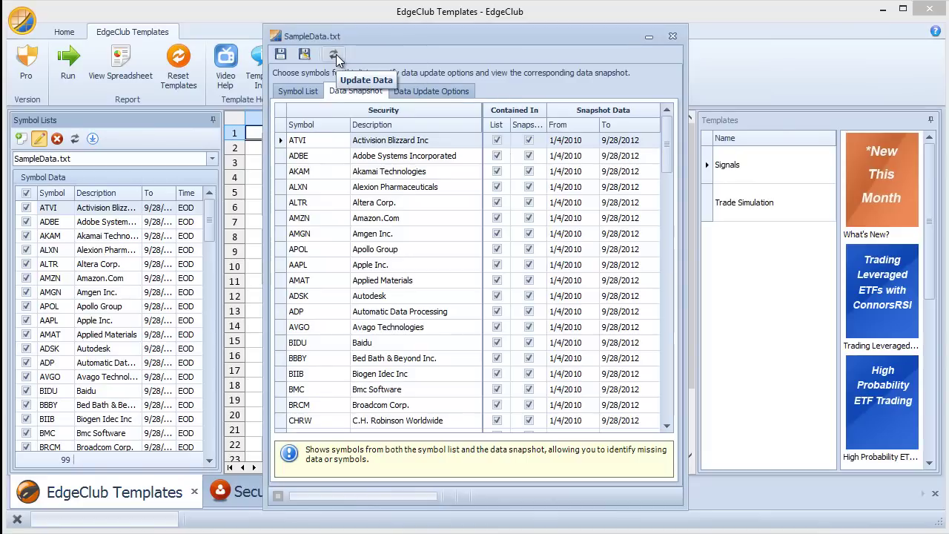
Check the SampleData.txt Symbol List tab, then switch back to its Data Snapshot tab
click(304, 92)
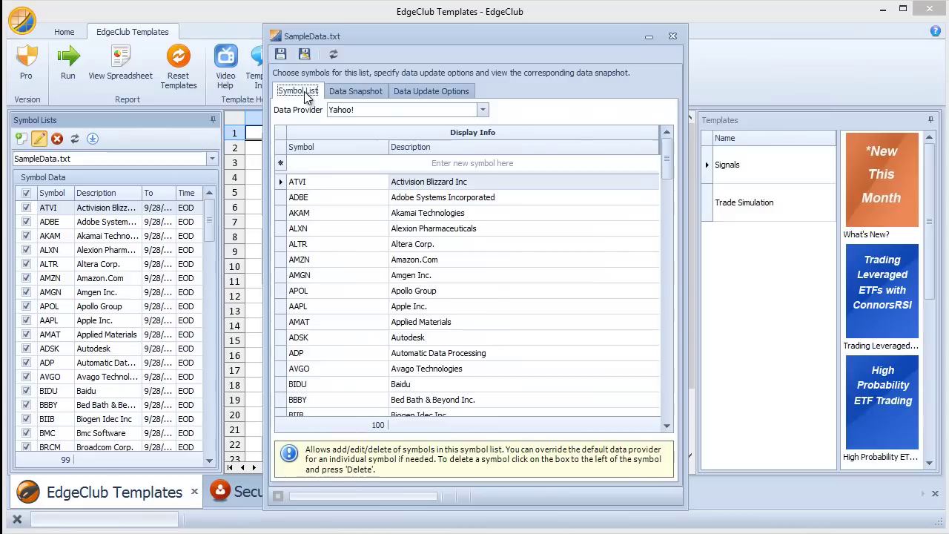
click(355, 92)
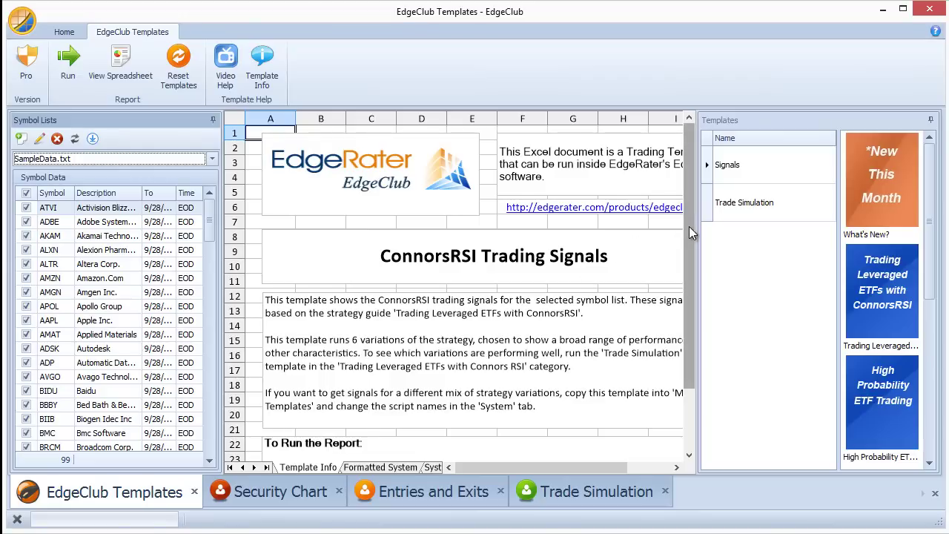
click(692, 428)
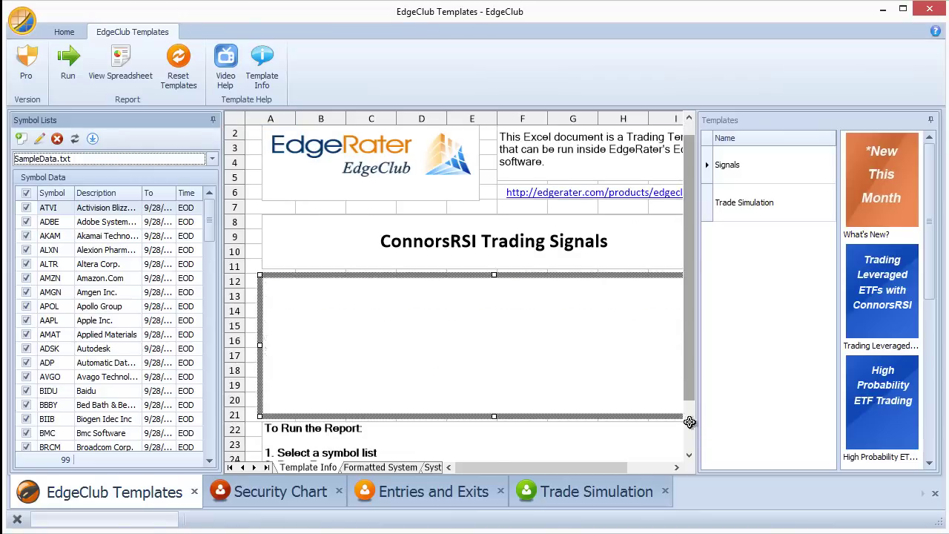
click(689, 119)
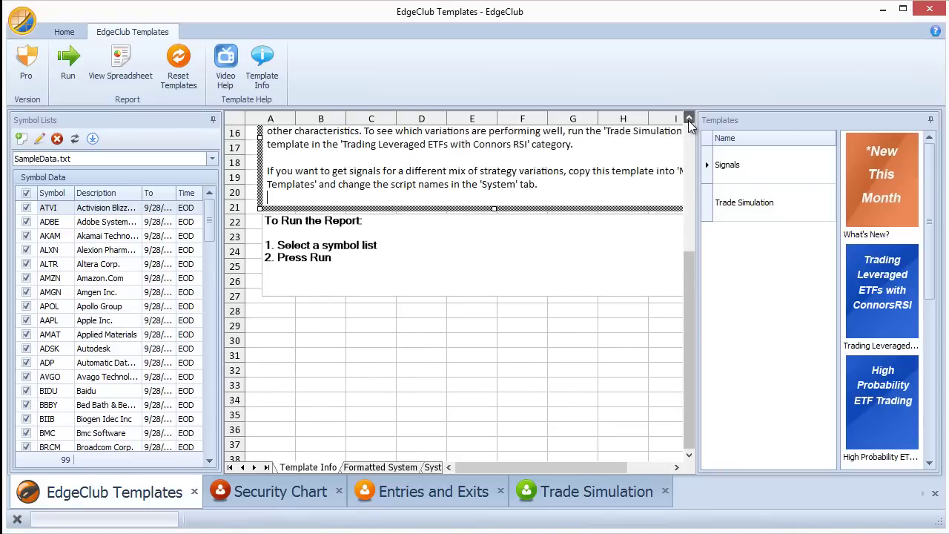
click(689, 119)
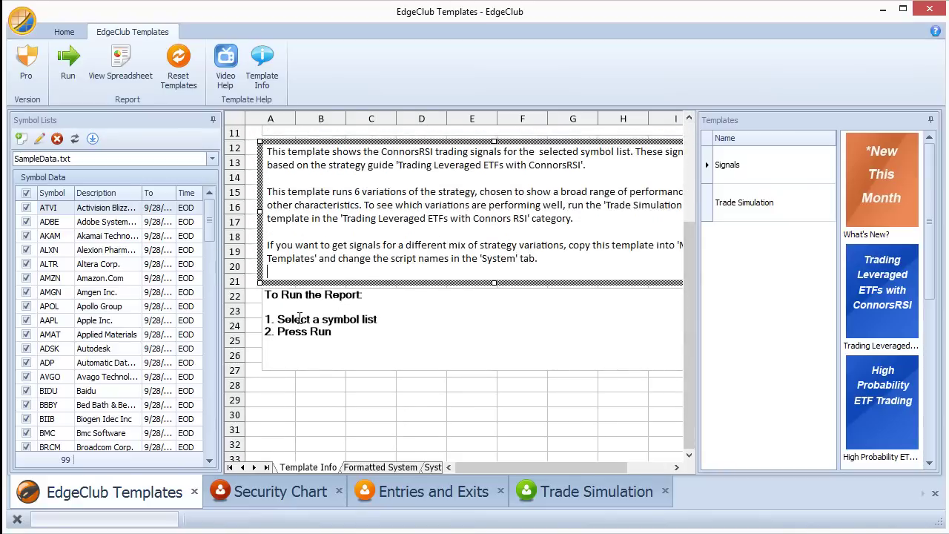
drag(688, 244, 686, 129)
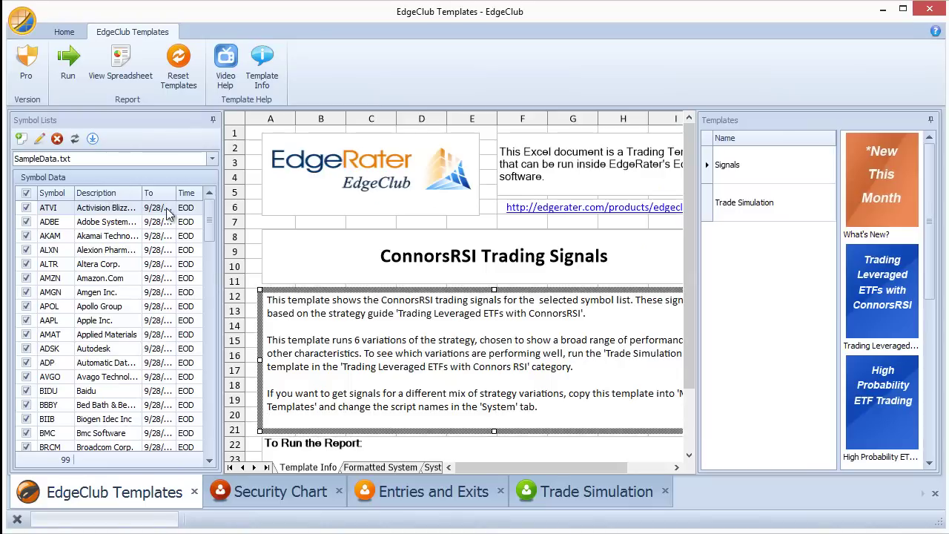
Run the ConnorsRSI signals on SampleData.txt, then open the Trading Leveraged ETFs with ConnorsRSI category
click(76, 62)
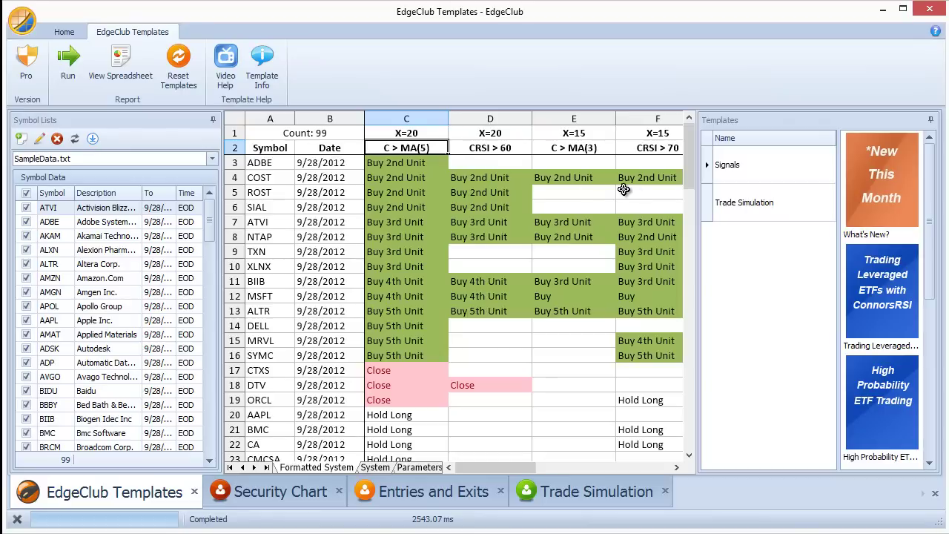
click(877, 276)
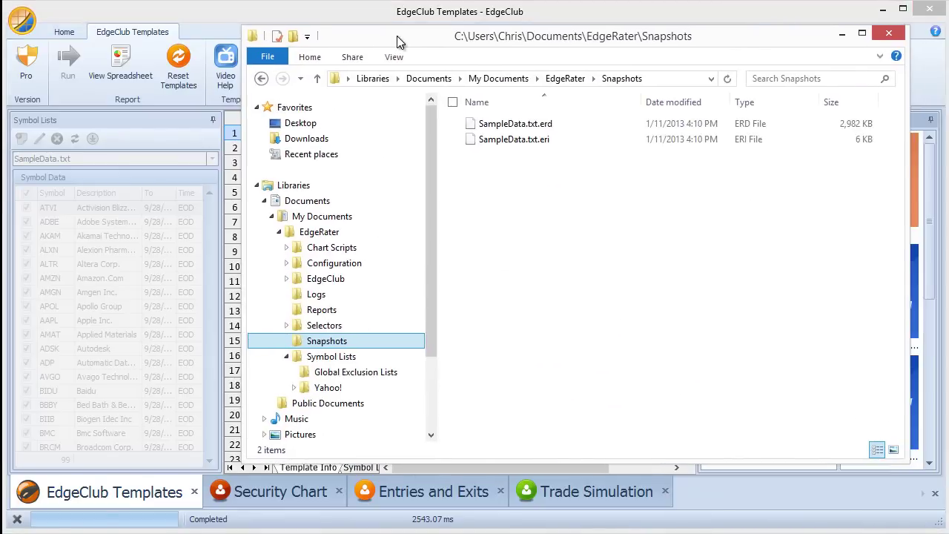
Go to the Documents > EdgeRater > Symbol Lists folder in File Explorer
click(320, 359)
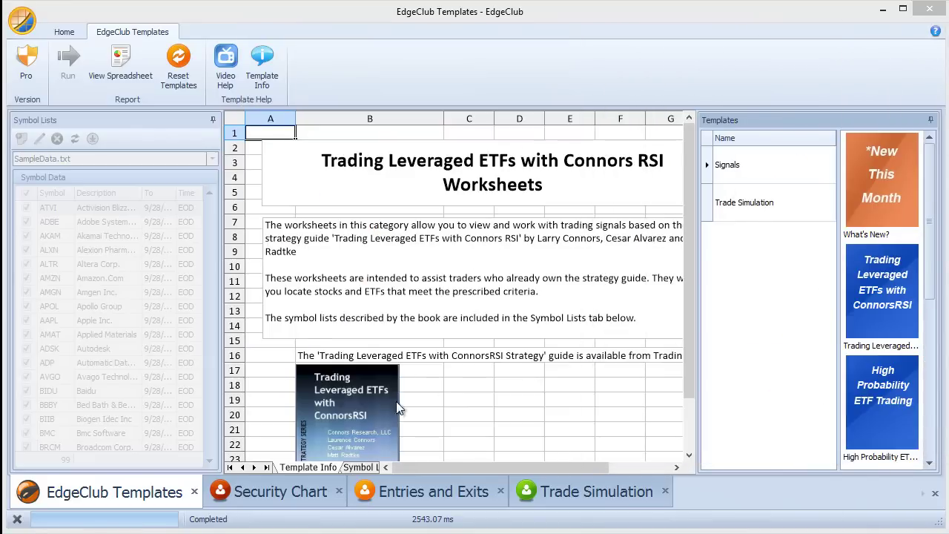
Show the Symbol Lists sheet with its copy-and-save instructions and the 2xEquityL ETF list
click(360, 467)
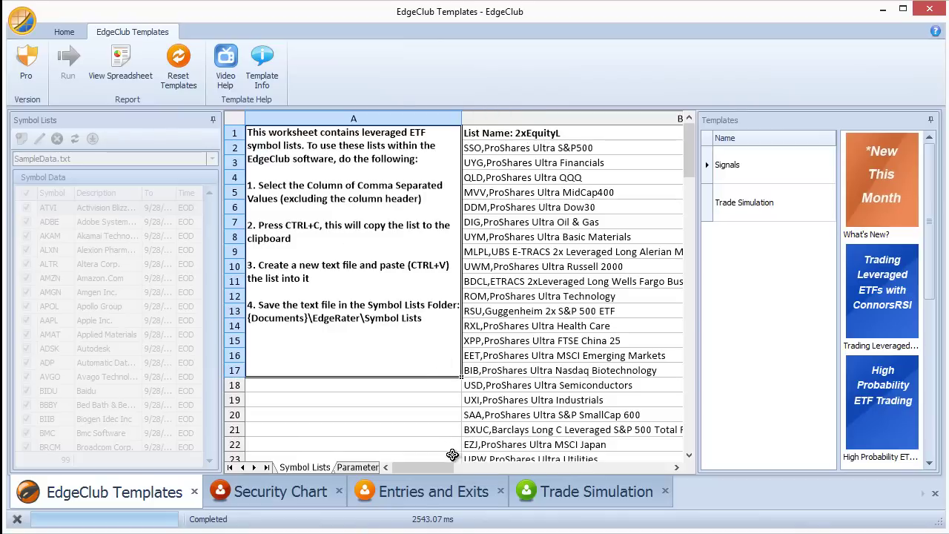
click(612, 467)
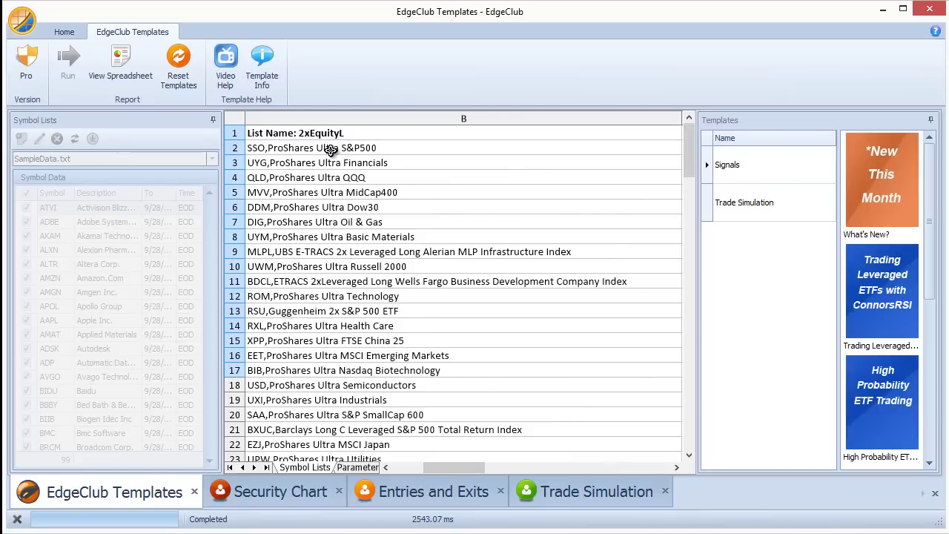
click(641, 464)
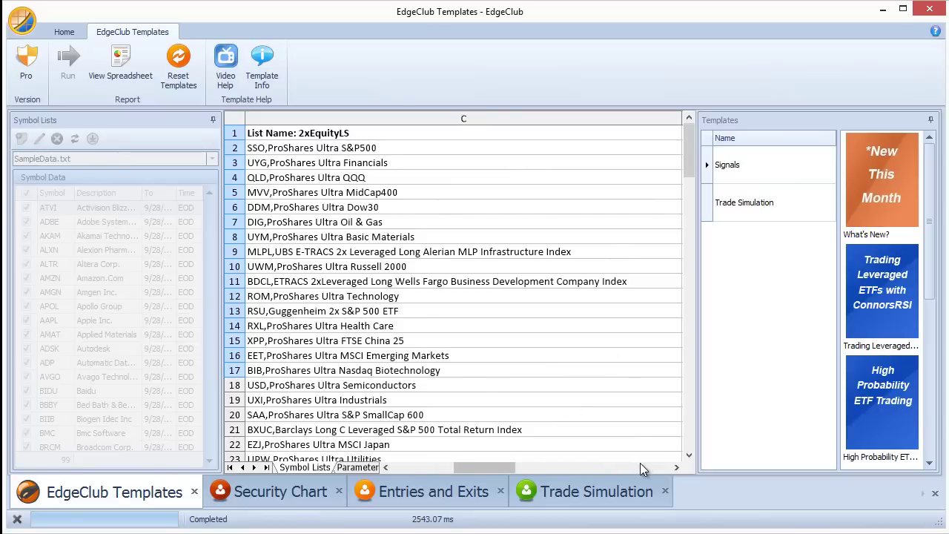
click(620, 467)
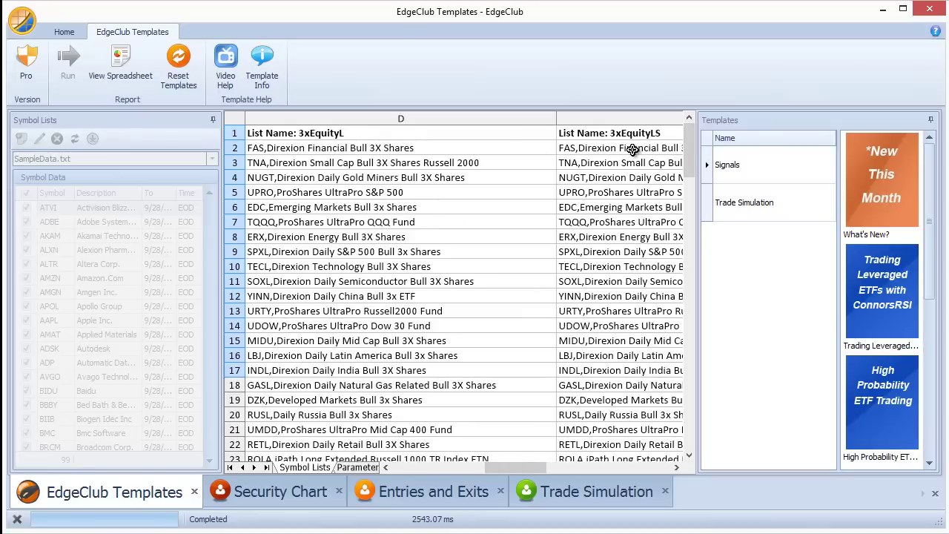
click(649, 468)
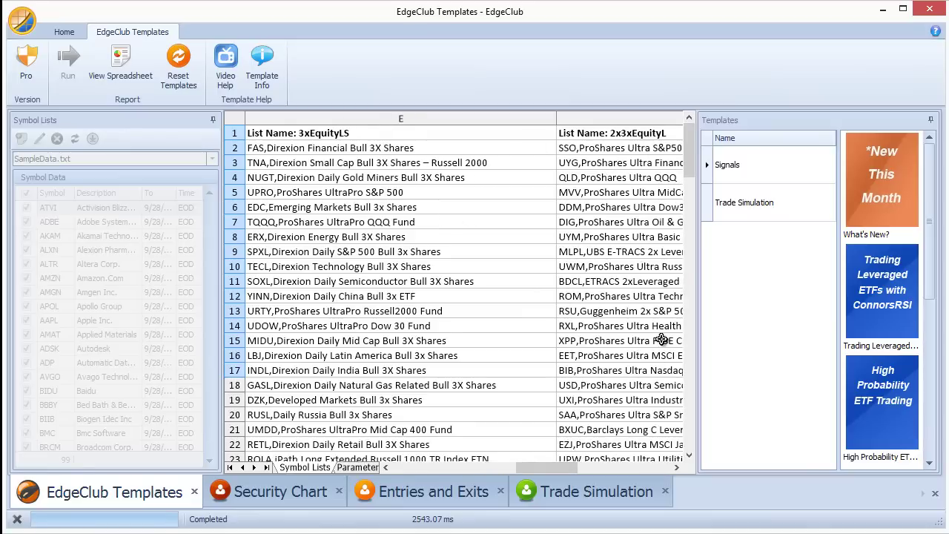
click(653, 467)
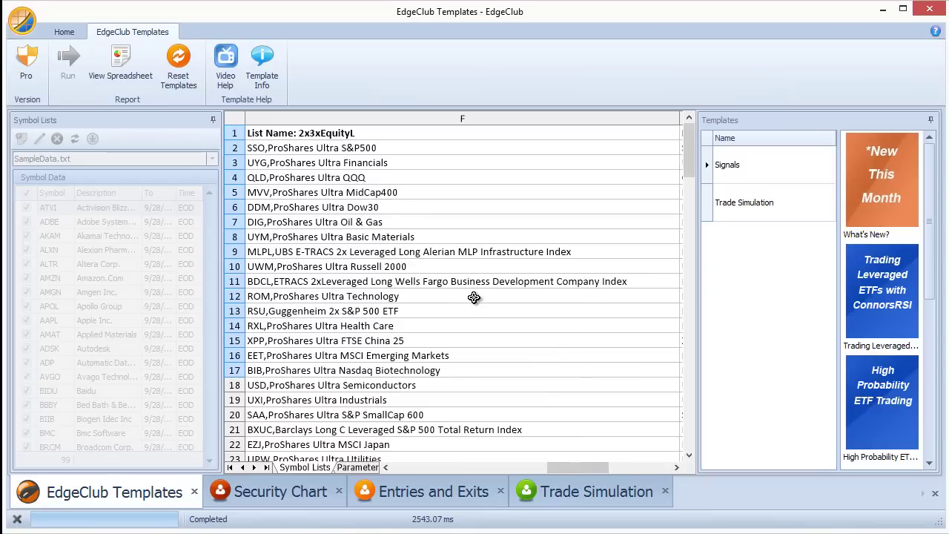
click(637, 465)
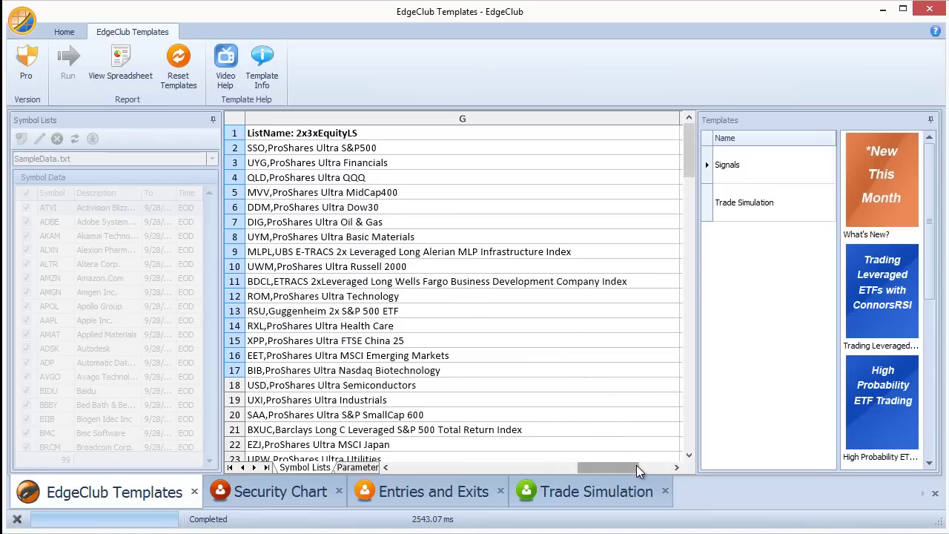
drag(589, 463, 398, 453)
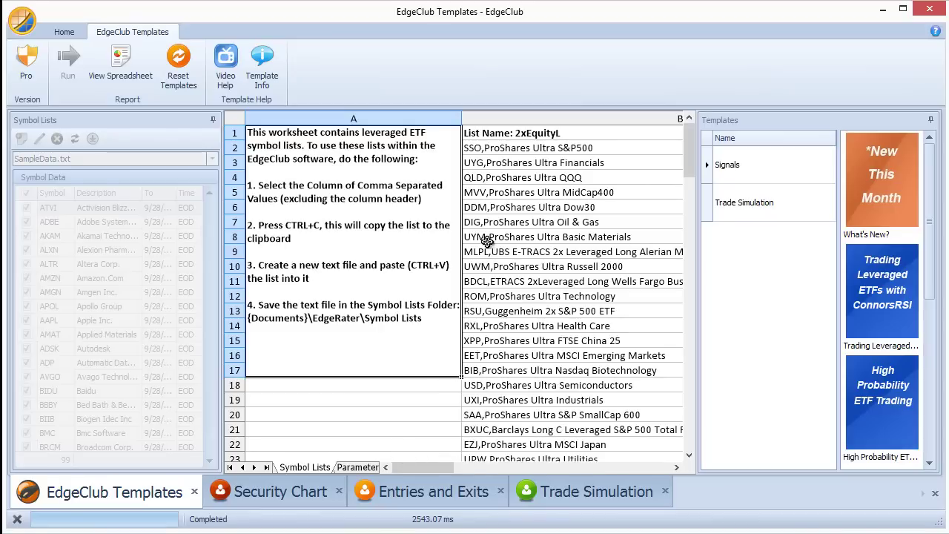
click(529, 147)
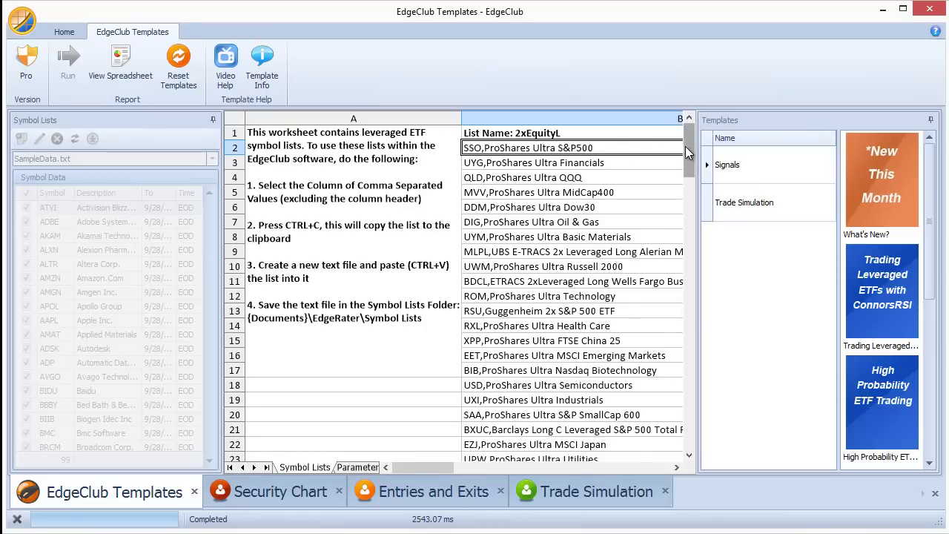
Copy the 2xEquityL list in B2:B48 and bring an empty Notepad window over the spreadsheet
drag(685, 146, 692, 218)
scroll(693, 218, up, 2)
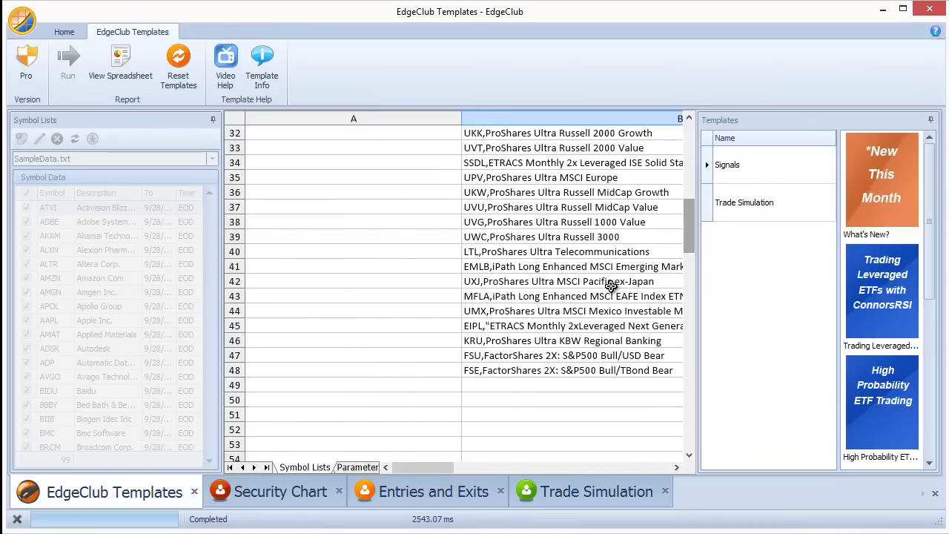
shift+click(568, 369)
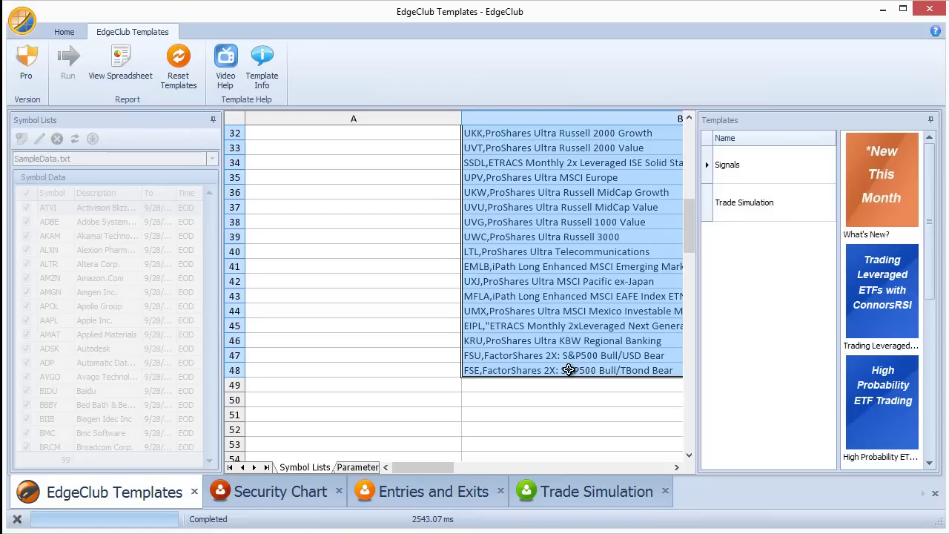
drag(689, 222, 684, 156)
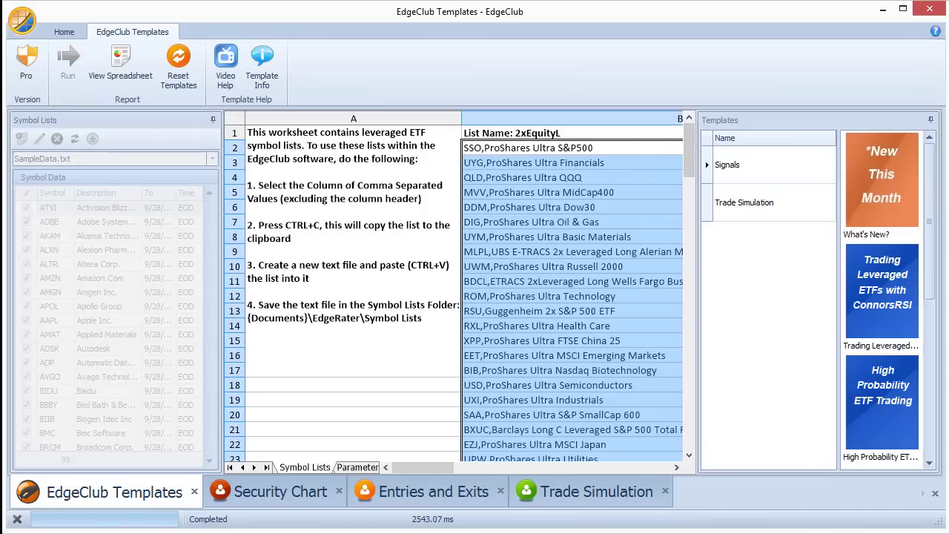
drag(948, 20, 288, 74)
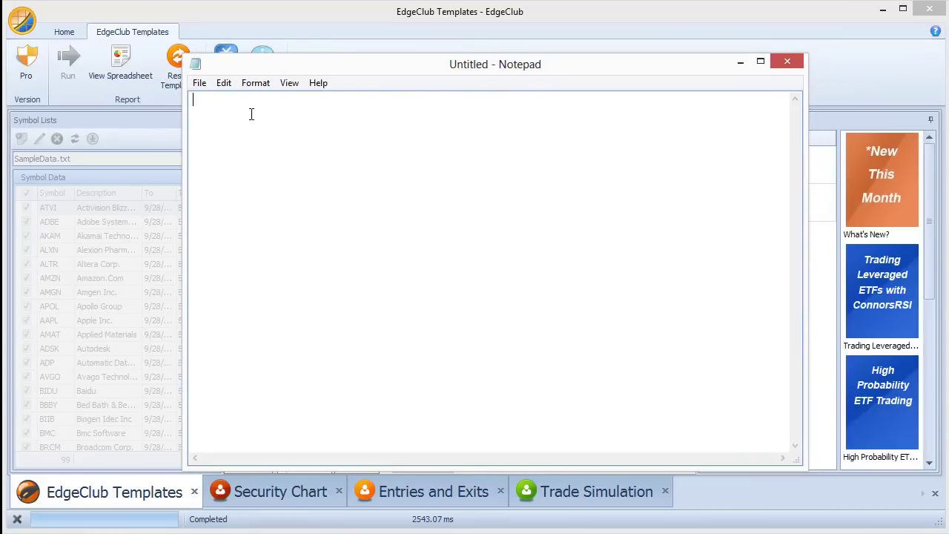
Paste the 2xEquityL symbols into the untitled Notepad file and arrange the Notepad and Explorer windows
key(ctrl+v)
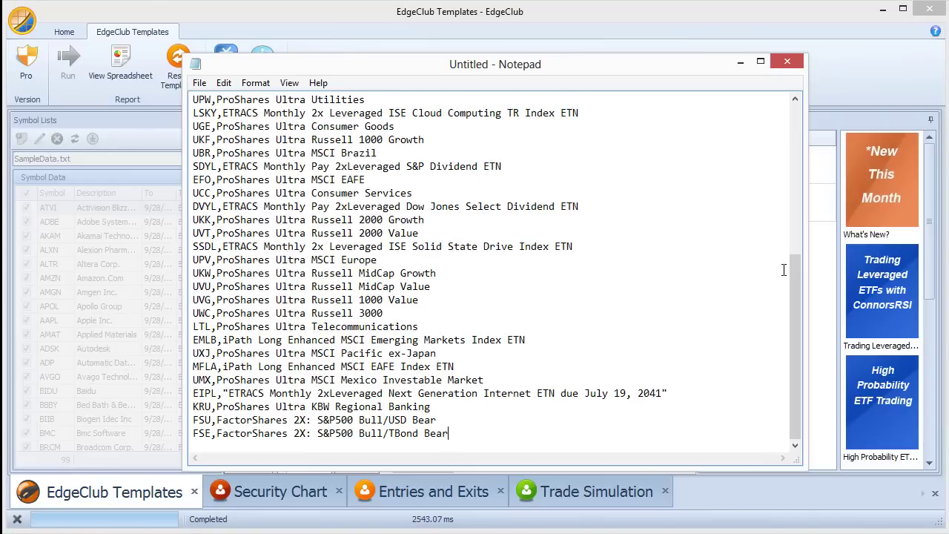
drag(791, 281, 680, 96)
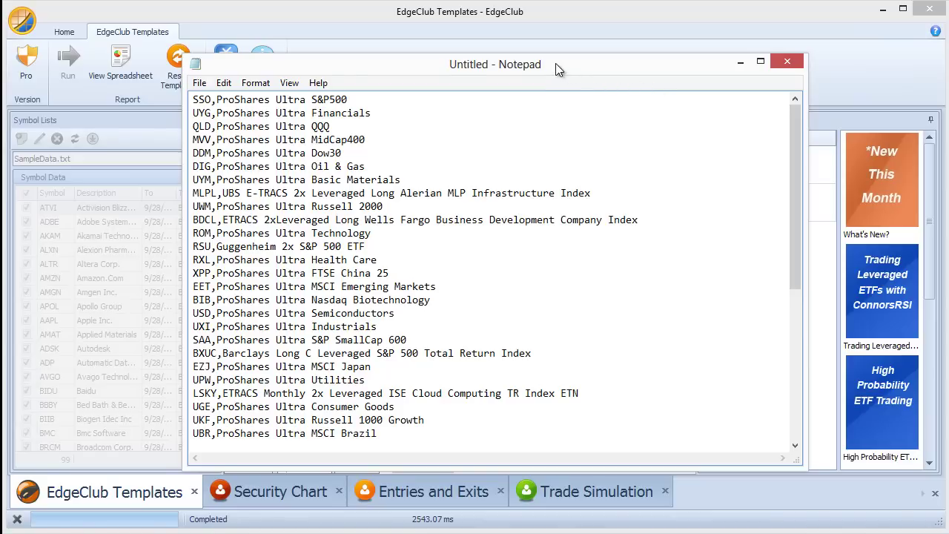
drag(671, 63, 496, 35)
key(alt+Tab)
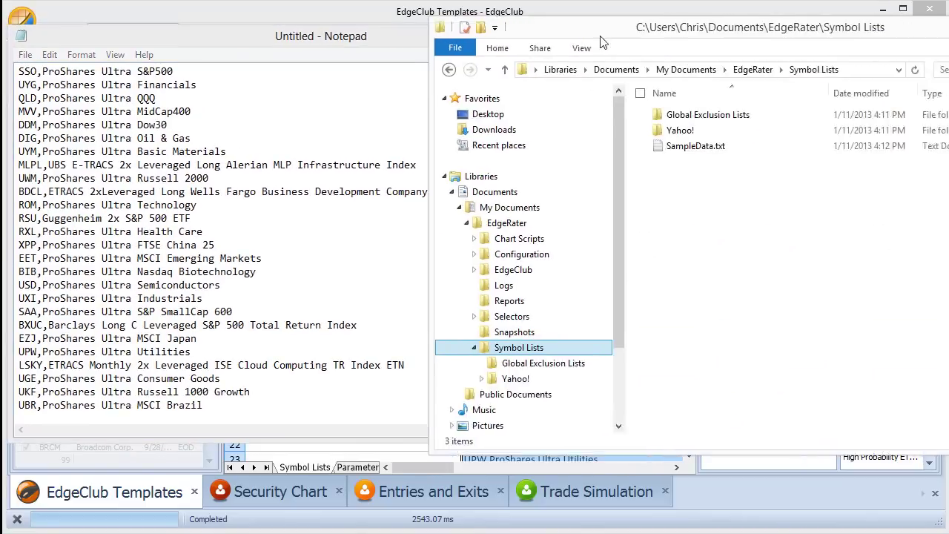
click(723, 109)
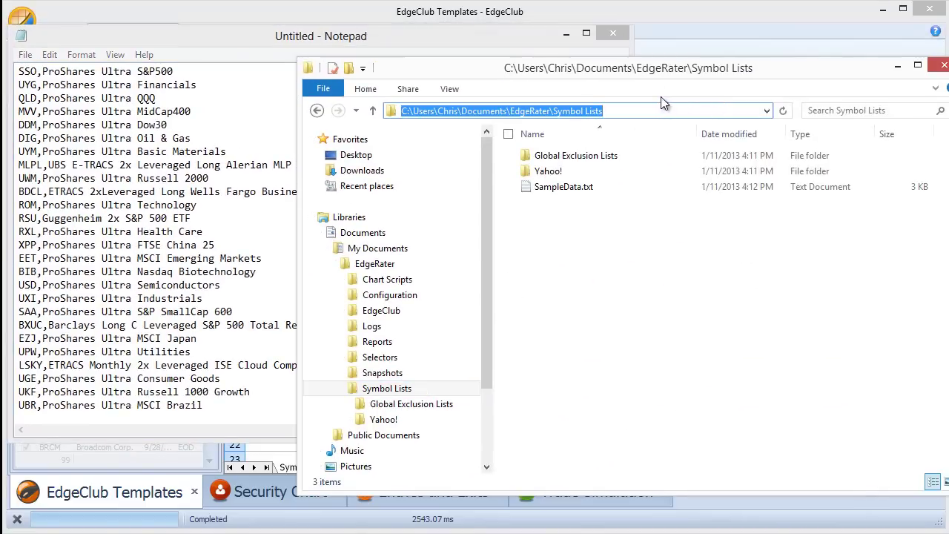
drag(646, 68, 948, 30)
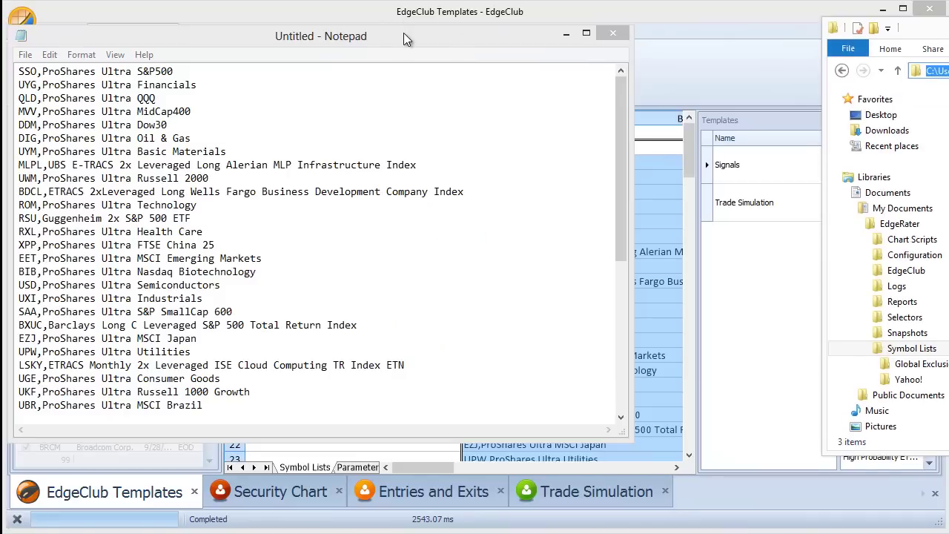
drag(403, 33, 450, 35)
click(71, 57)
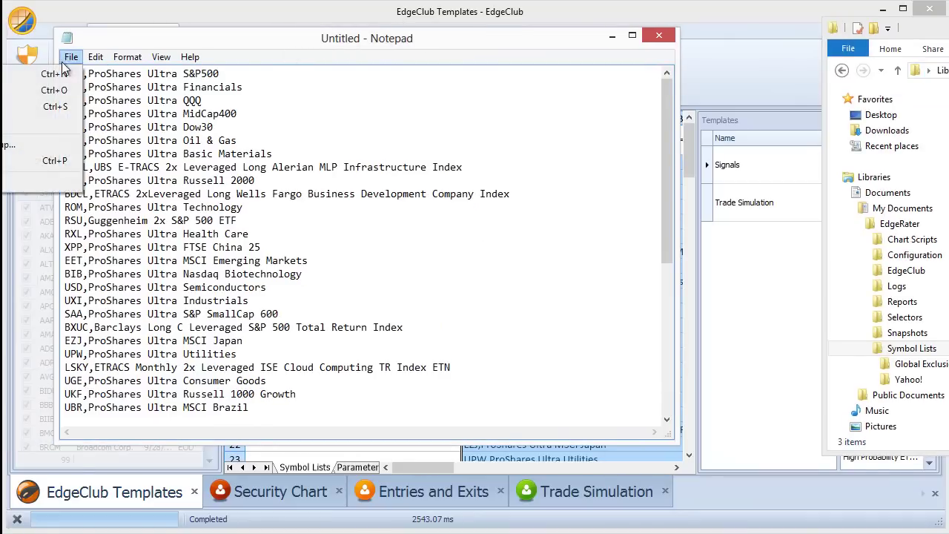
Save the Notepad list as 2xEquityL in Documents\EdgeRater\Symbol Lists, then close Notepad
click(16, 124)
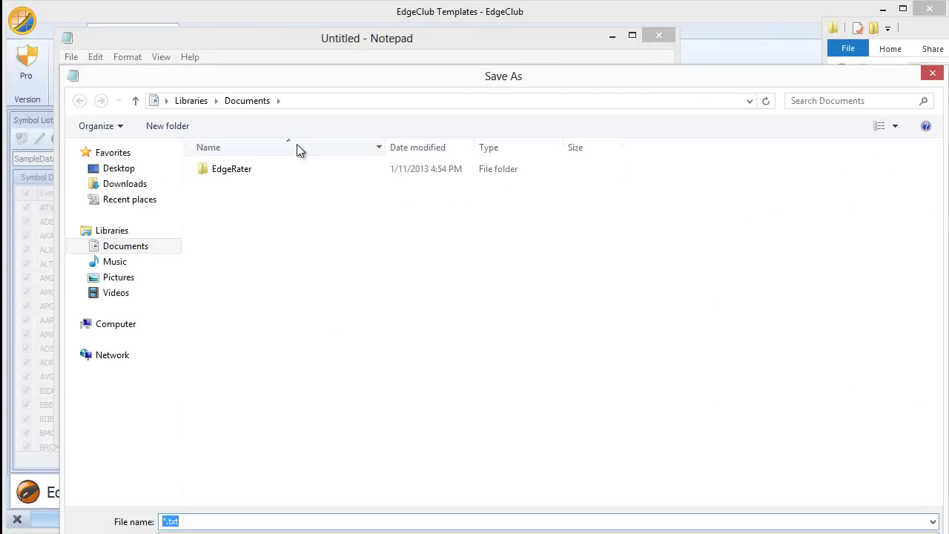
click(264, 169)
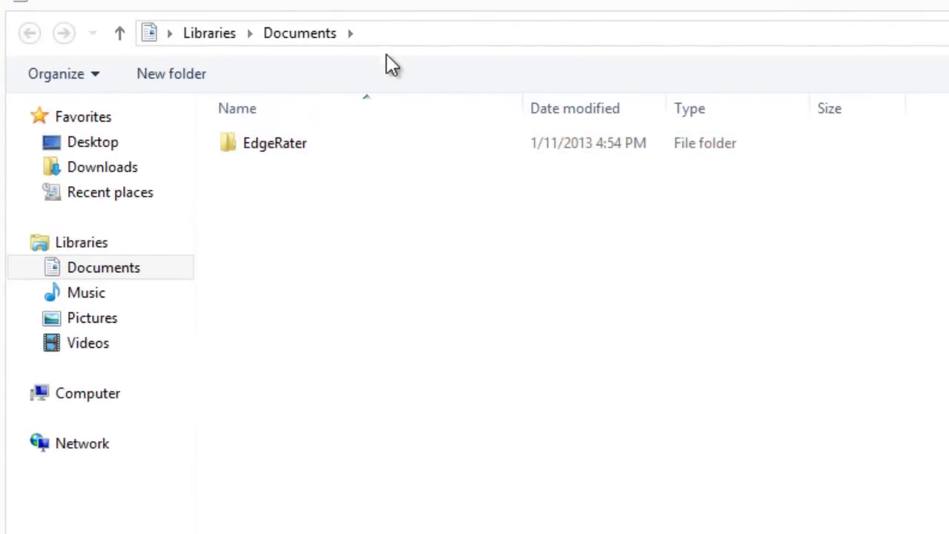
click(409, 37)
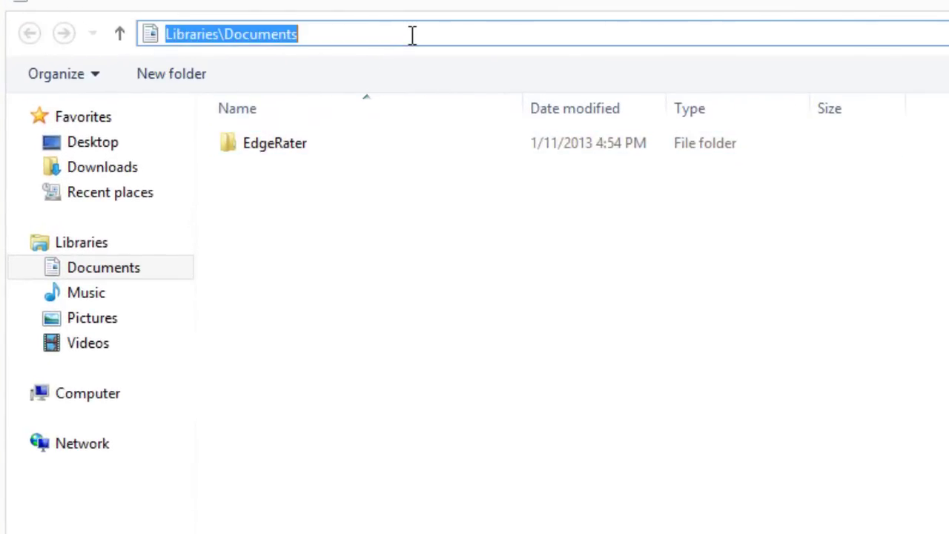
double_click(247, 145)
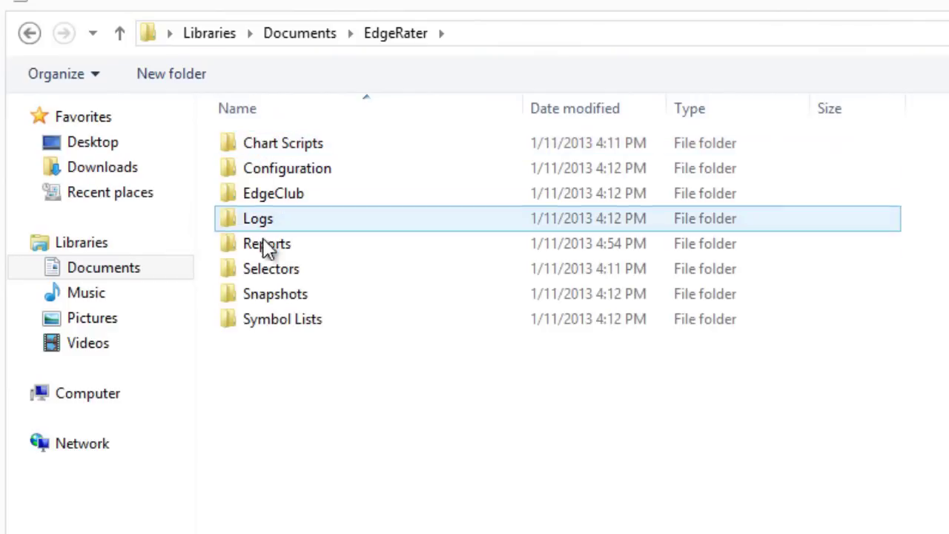
double_click(271, 321)
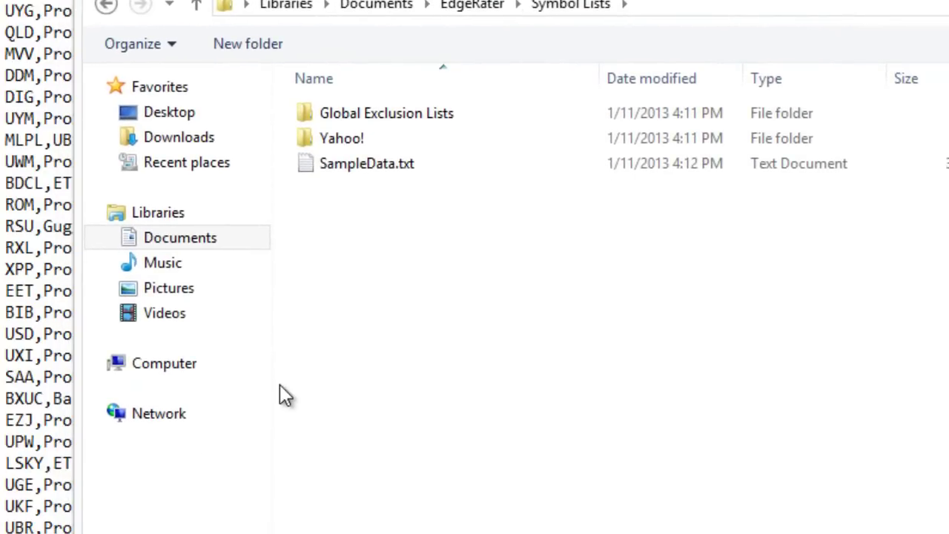
text(2x)
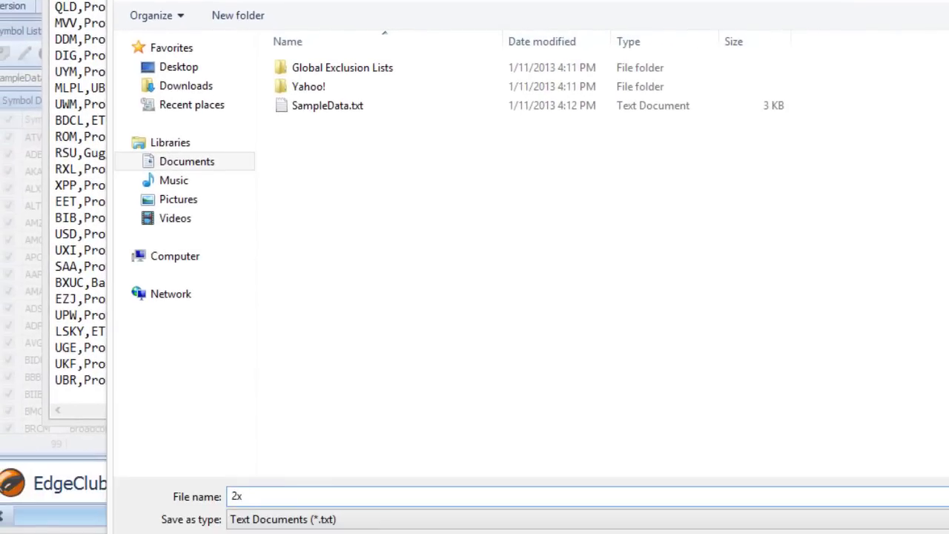
text(EquityL)
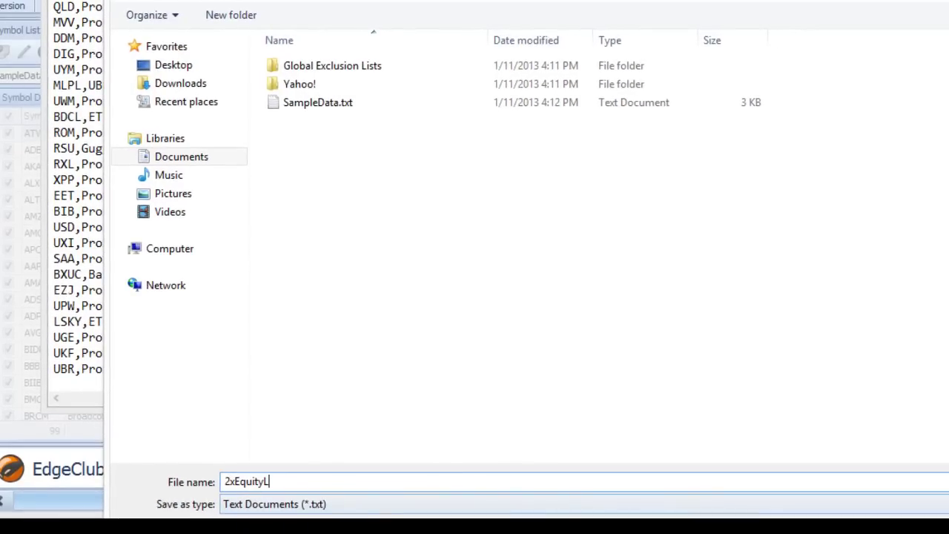
key(Return)
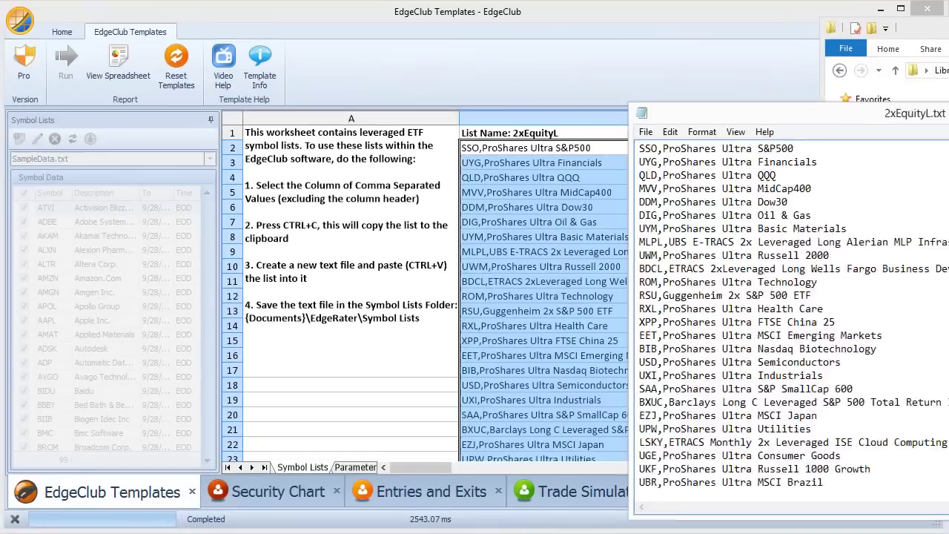
key(alt+F4)
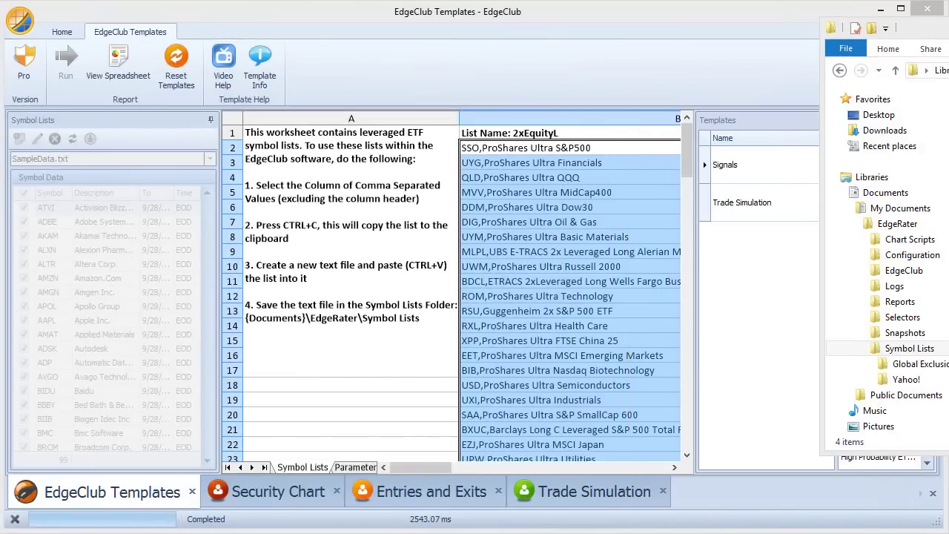
Close Explorer, open the ConnorsRSI template's Signals worksheet, and select the 2xEquityL.txt symbol list
key(alt+F4)
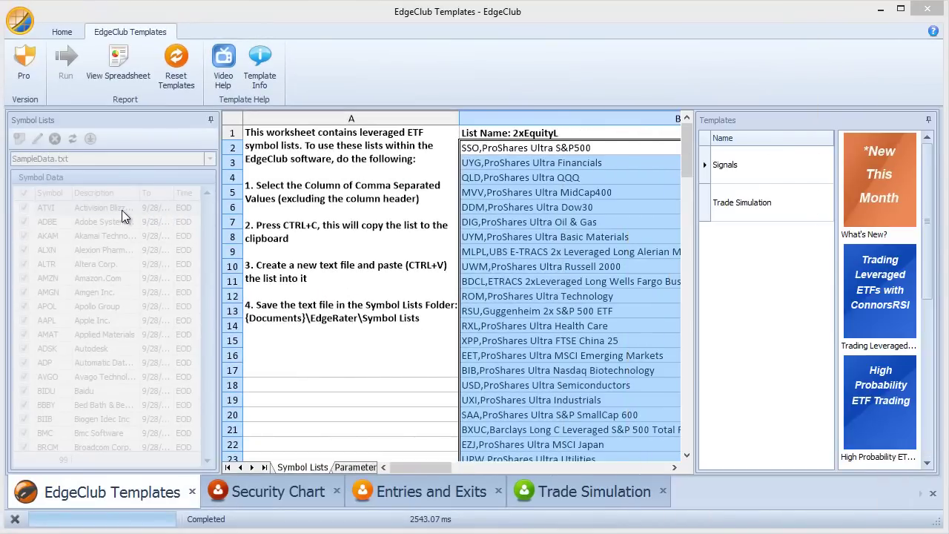
click(884, 284)
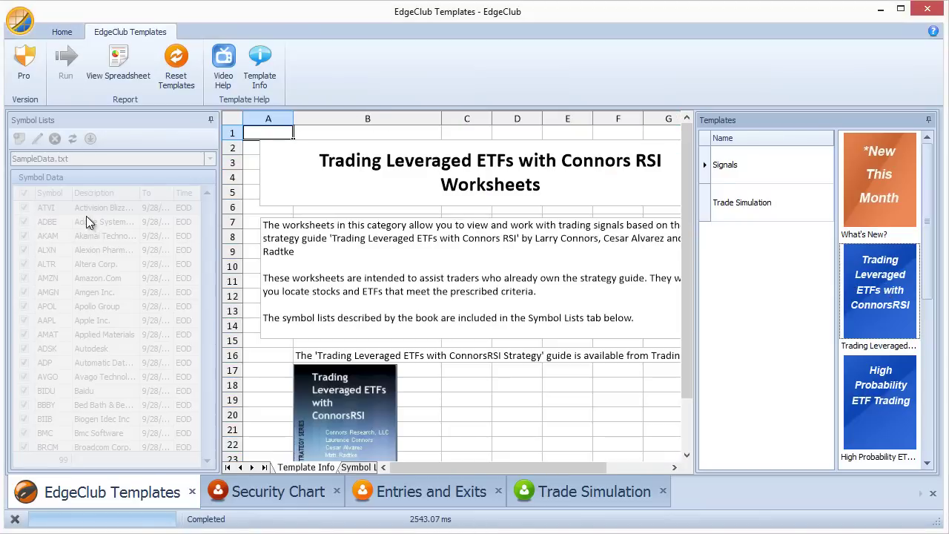
click(736, 173)
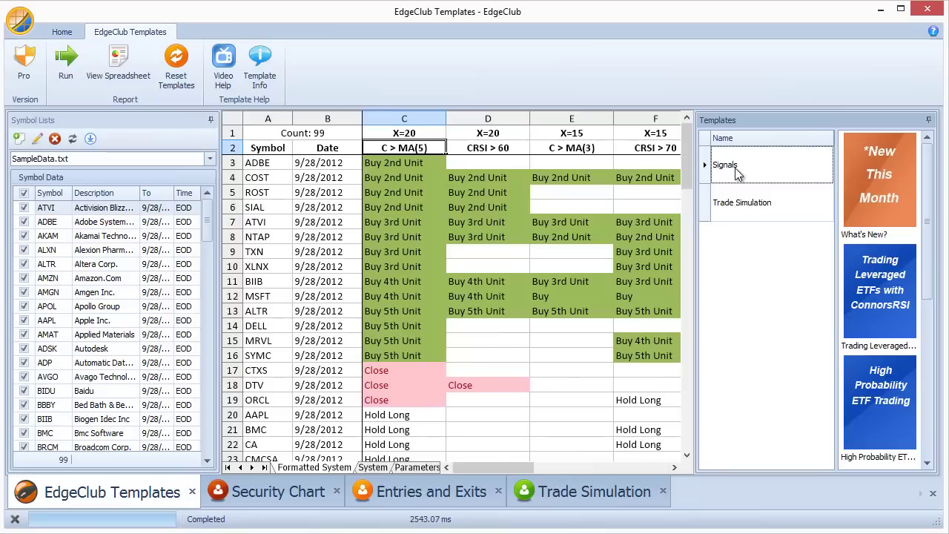
click(210, 160)
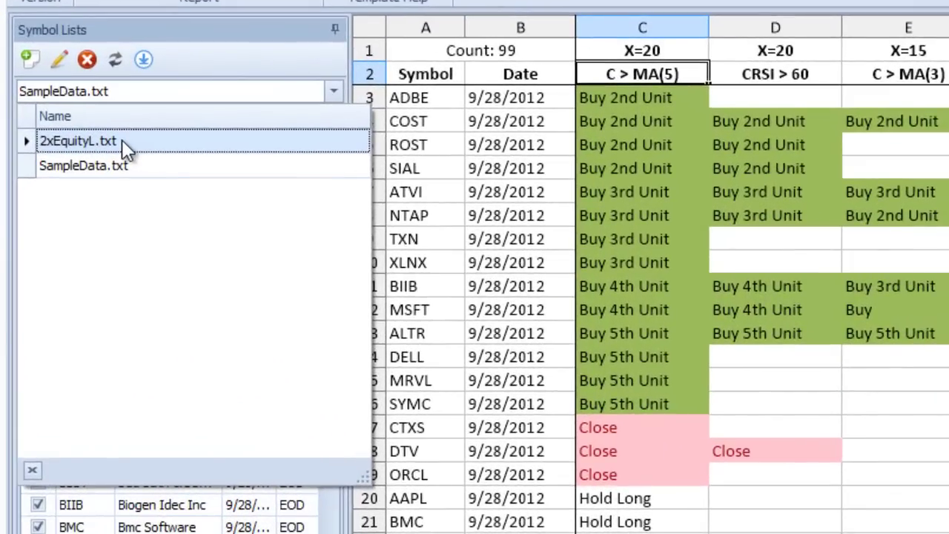
click(121, 140)
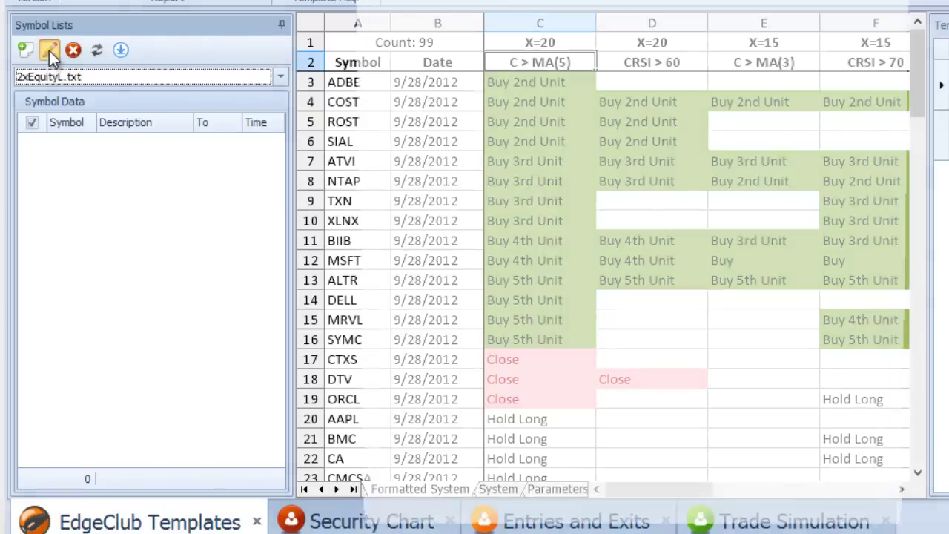
click(49, 51)
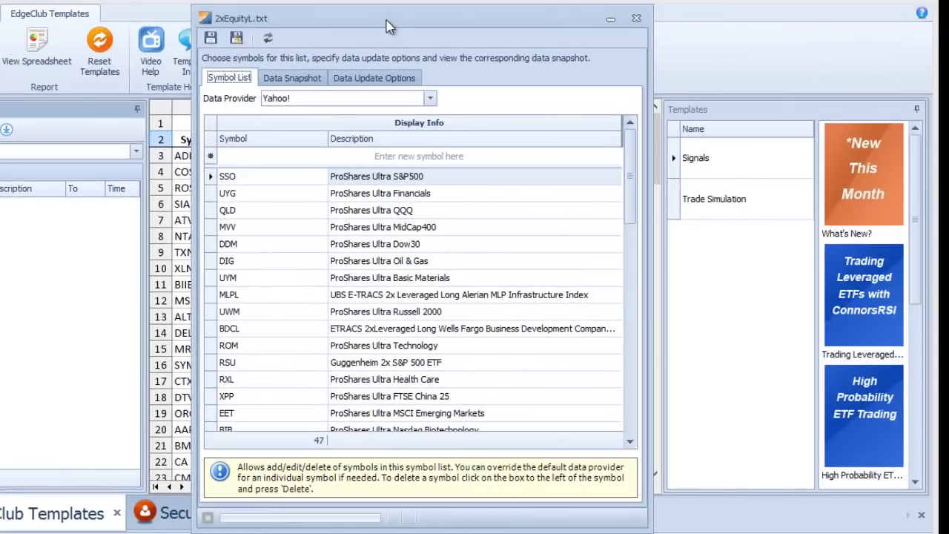
drag(386, 21, 296, 20)
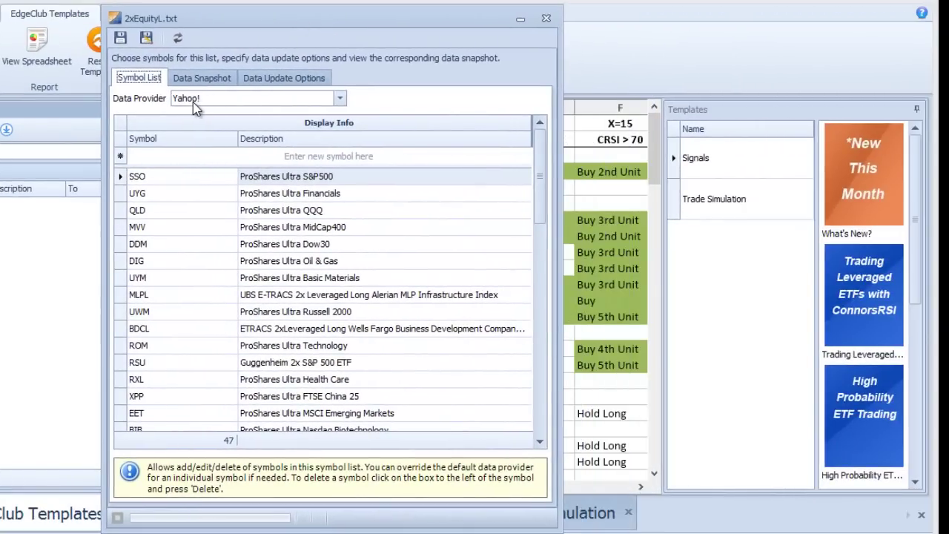
click(276, 83)
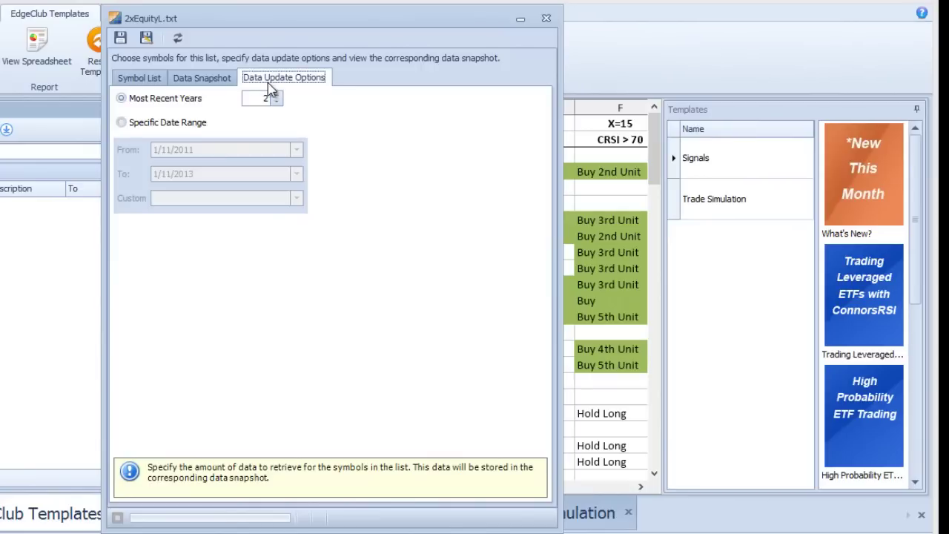
click(221, 81)
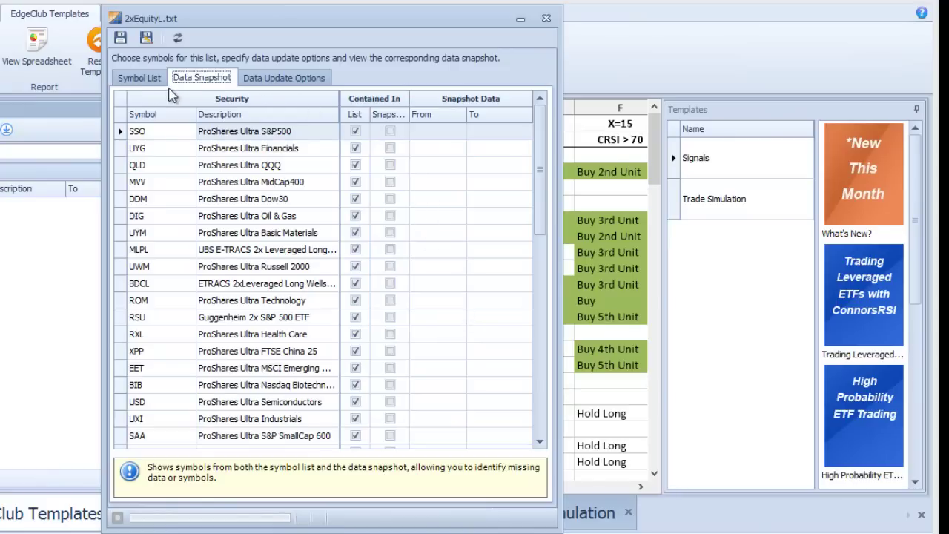
click(142, 79)
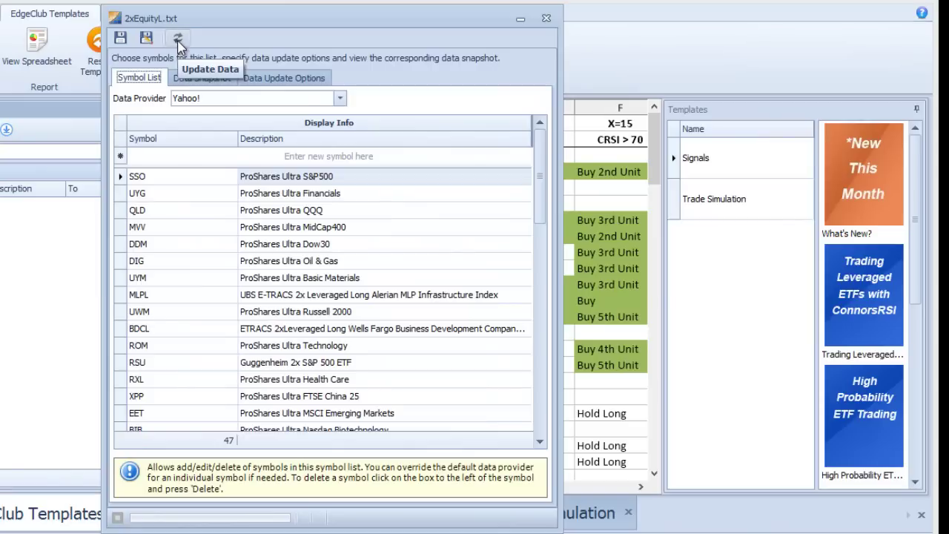
click(547, 19)
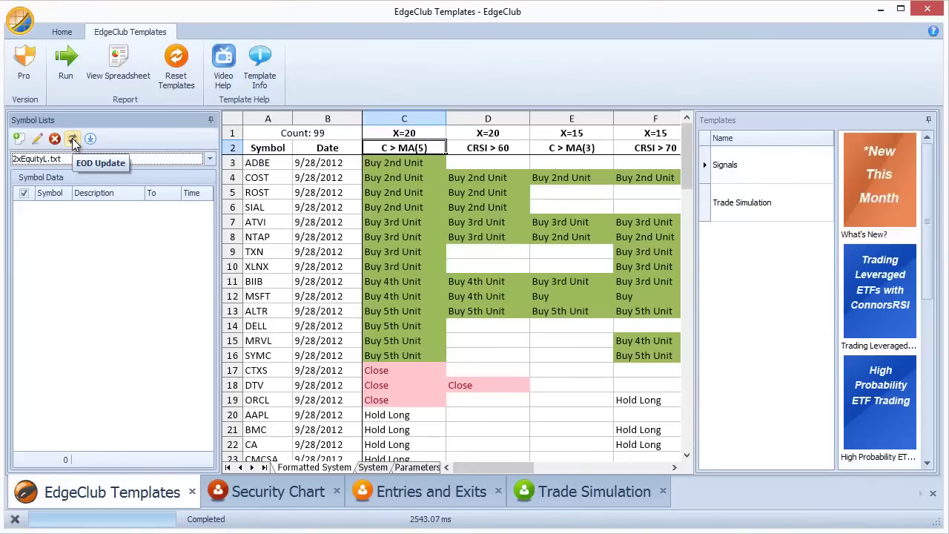
Run EOD Update for 2xEquityL.txt, loading 1/10 data for all 47 leveraged ETFs
click(73, 139)
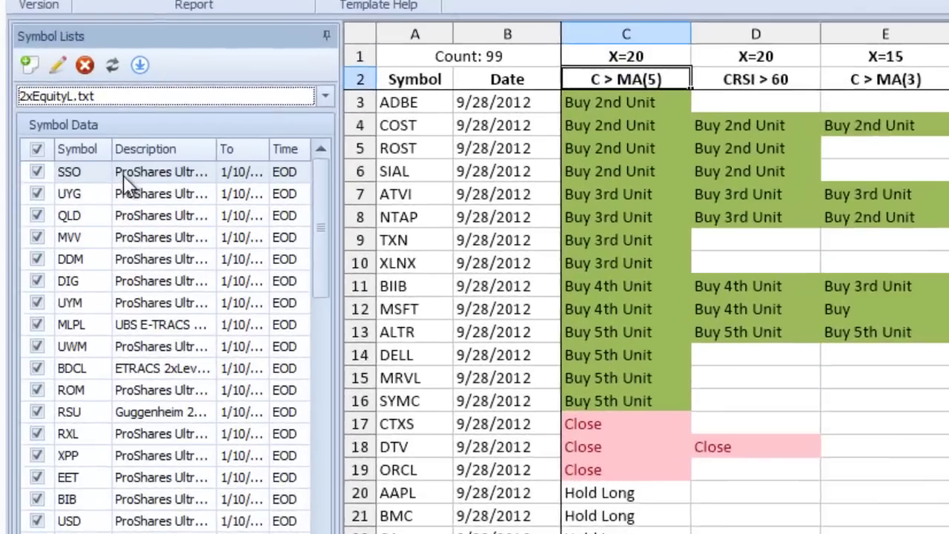
scroll(97, 270, down, 3)
scroll(133, 270, down, 3)
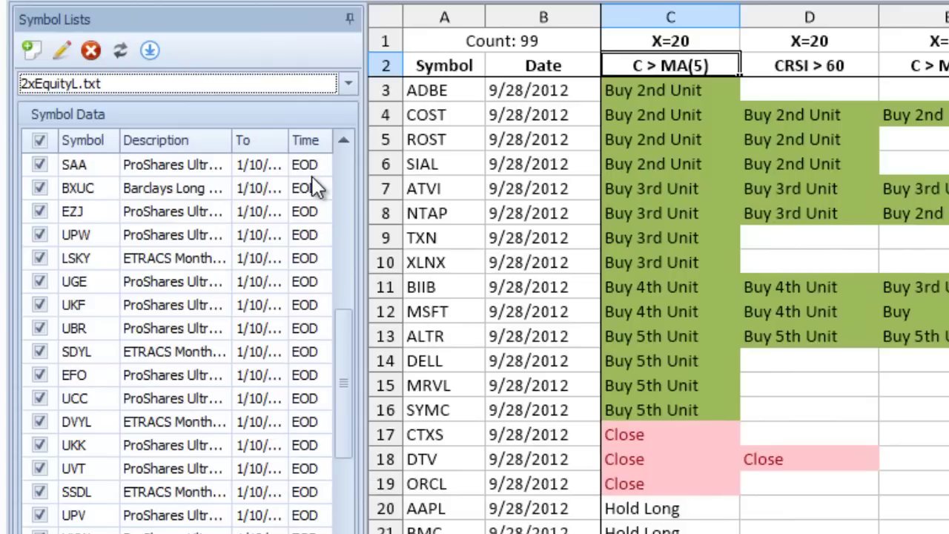
drag(345, 343, 357, 134)
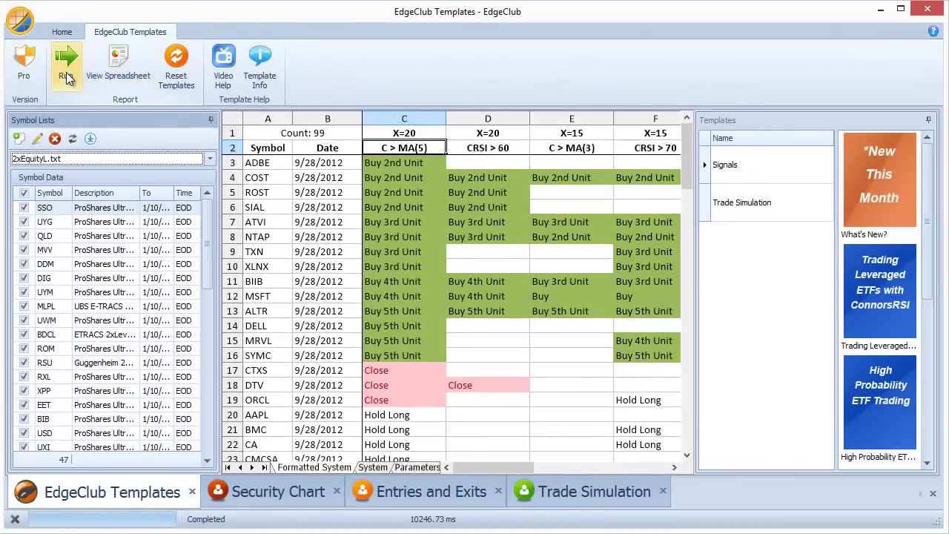
Run the Signals report on 2xEquityL.txt and scroll the grid of 47 ETFs dated 1/10/2013
click(66, 77)
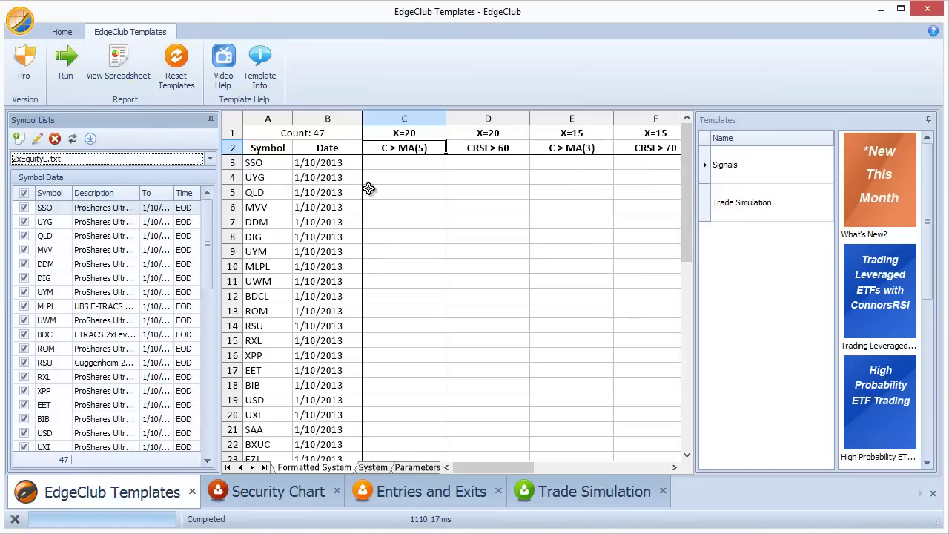
drag(690, 175, 693, 393)
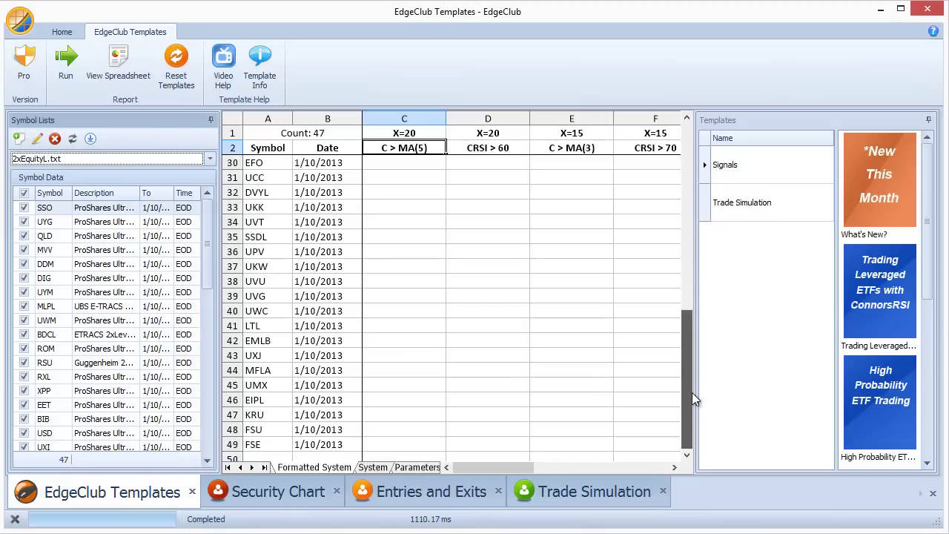
drag(528, 467, 434, 447)
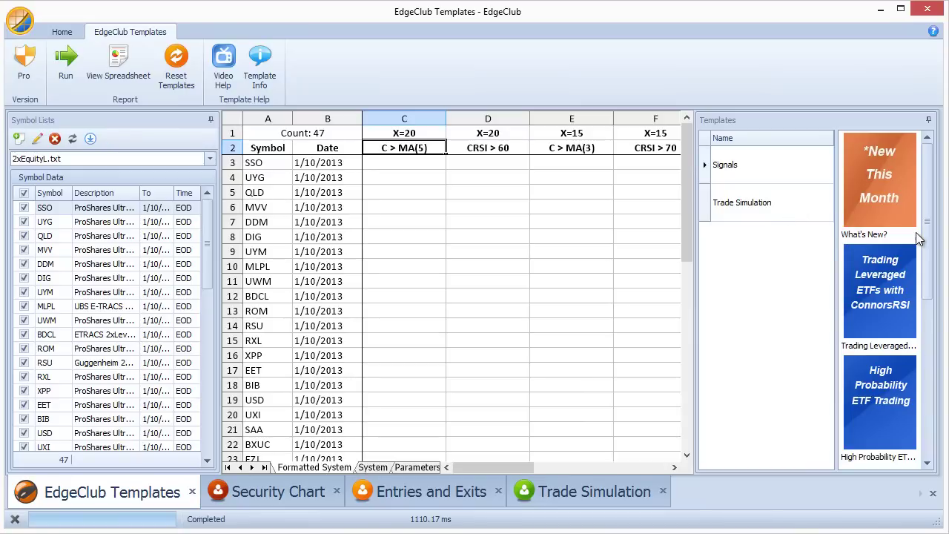
On the template's Symbol Lists sheet, select the 2x3xEquityLS list in G2:G133, SSO to FINZ
click(890, 277)
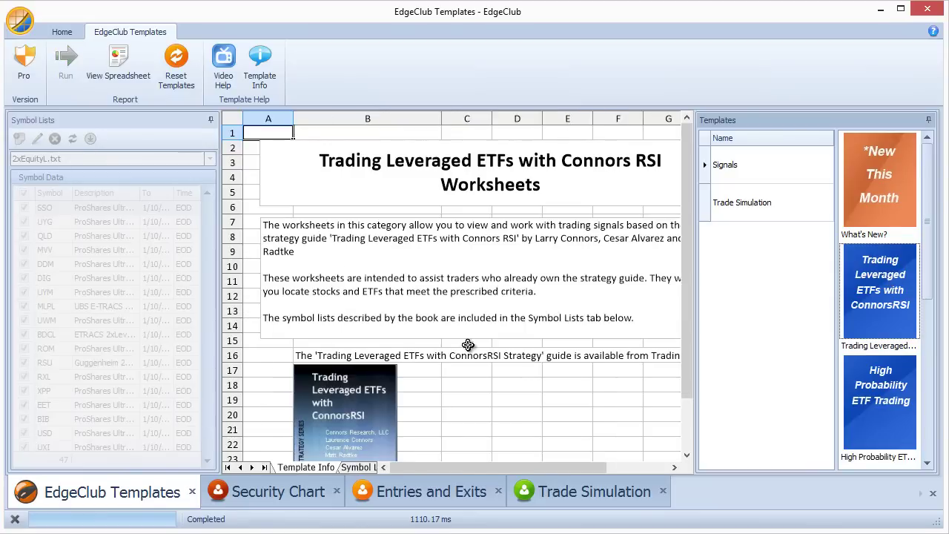
click(359, 467)
drag(421, 466, 608, 464)
click(371, 151)
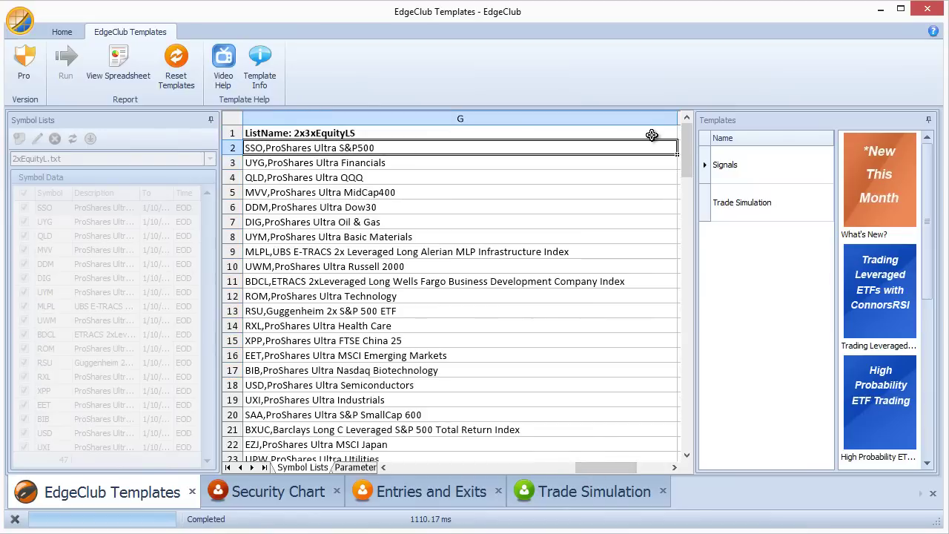
drag(686, 151, 661, 428)
shift+click(495, 438)
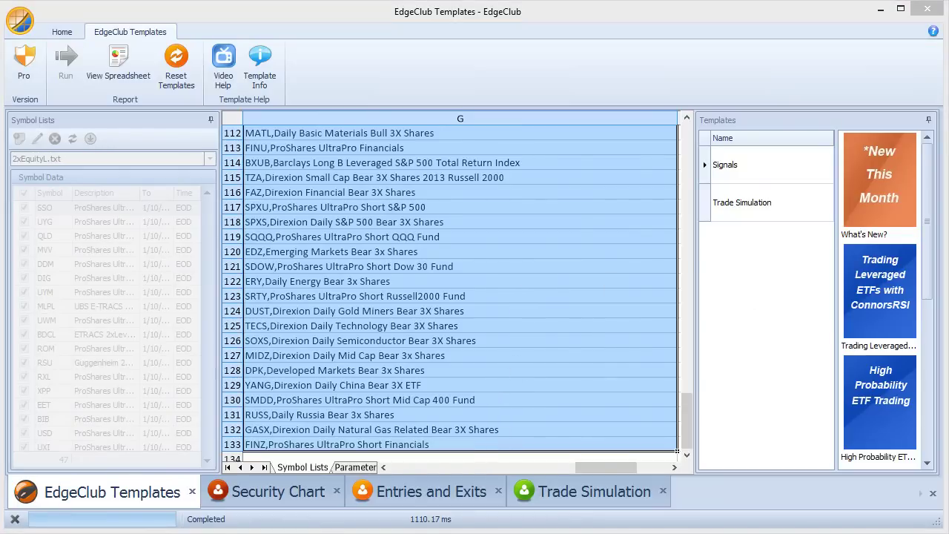
Paste the copied 2x3xEquityLS symbol list into a new empty Notepad document
key(alt+Tab)
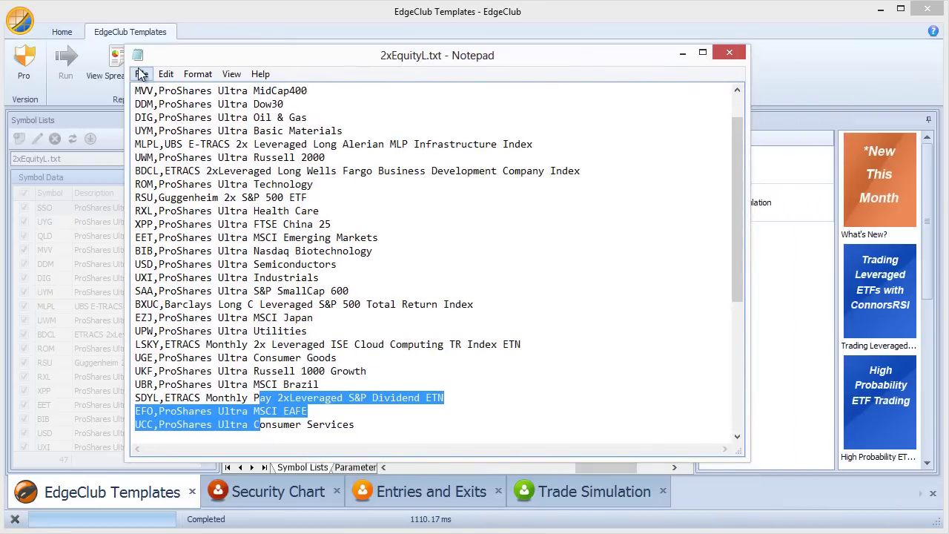
click(141, 74)
click(91, 90)
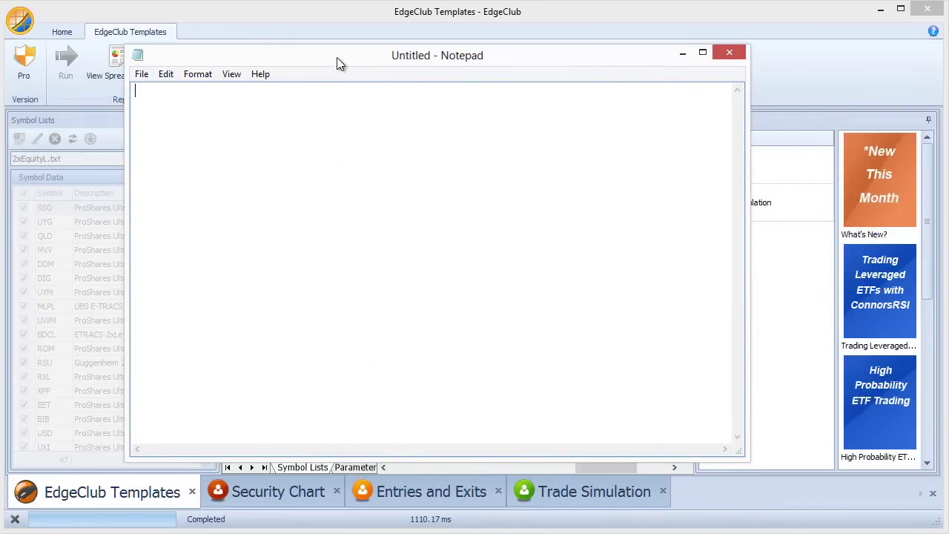
click(259, 87)
key(ctrl+v)
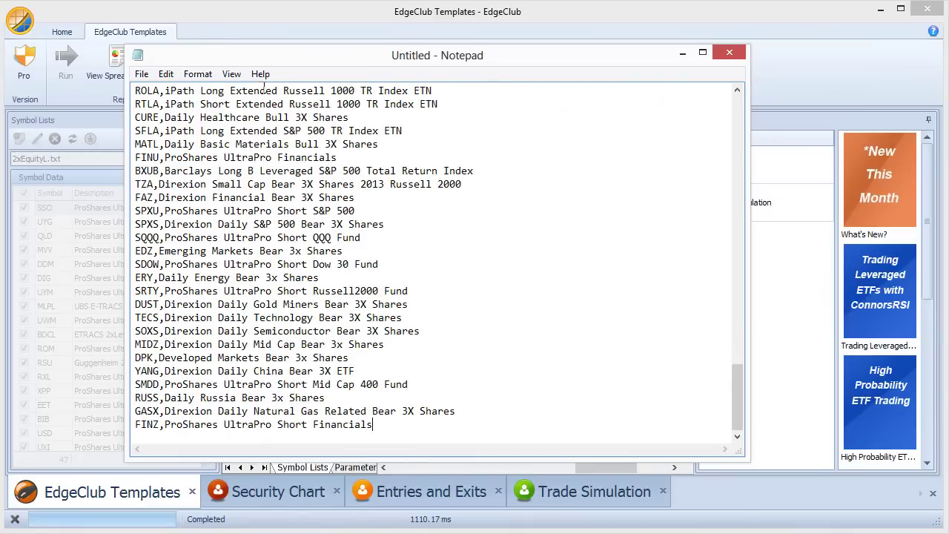
Save the list as 2x3xEquityLS.txt in Documents > EdgeRater > Symbol Lists, then move Notepad aside
click(142, 75)
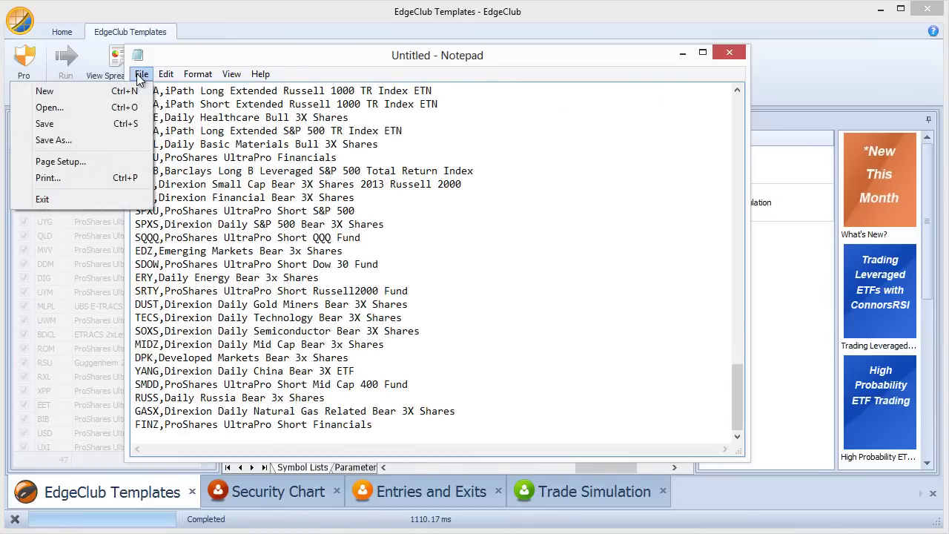
click(98, 137)
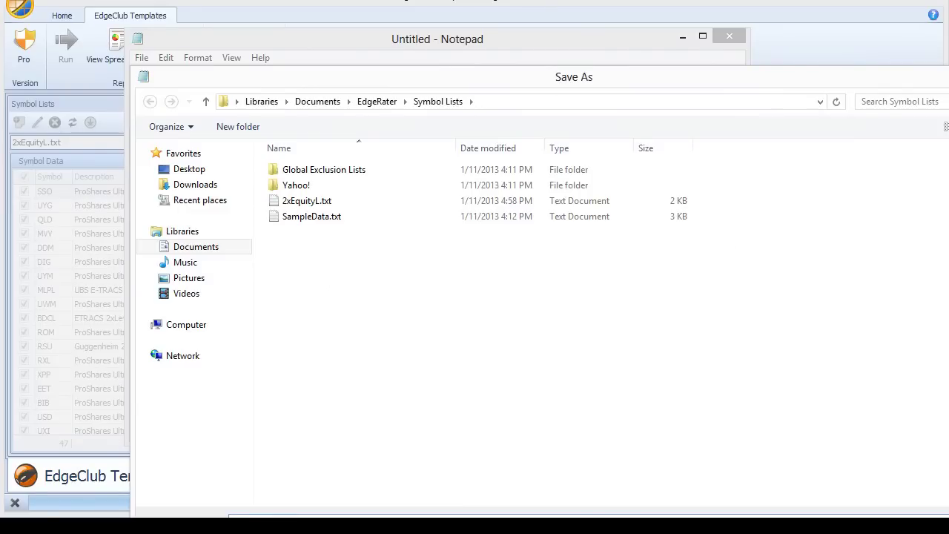
key(Return)
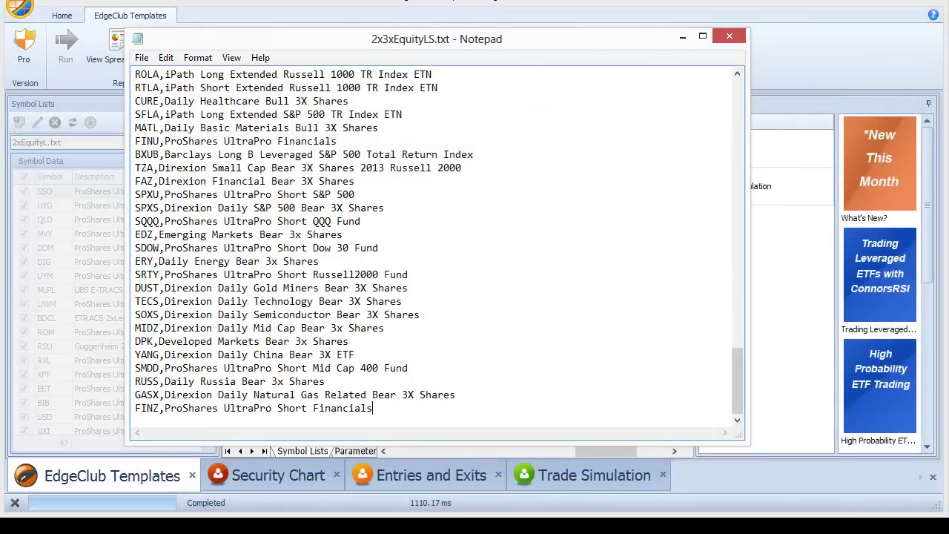
drag(457, 47, 948, 53)
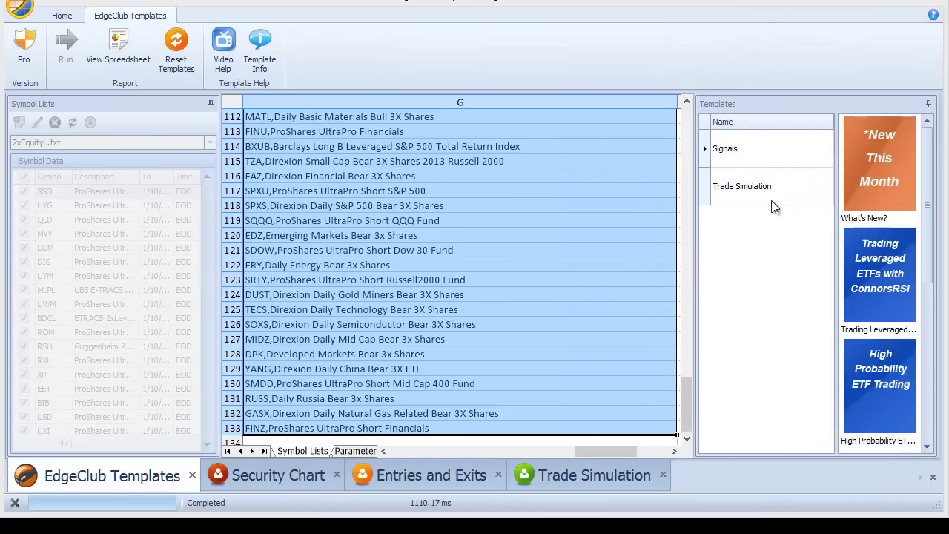
Load the Signals template, select 2x3xEquityLS.txt as the symbol list and run EOD Update
double_click(743, 153)
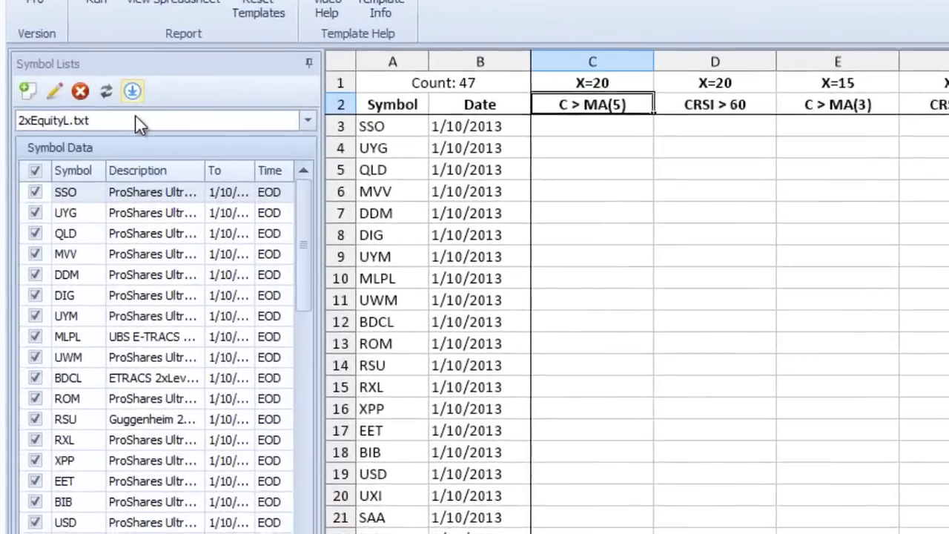
click(140, 126)
click(102, 171)
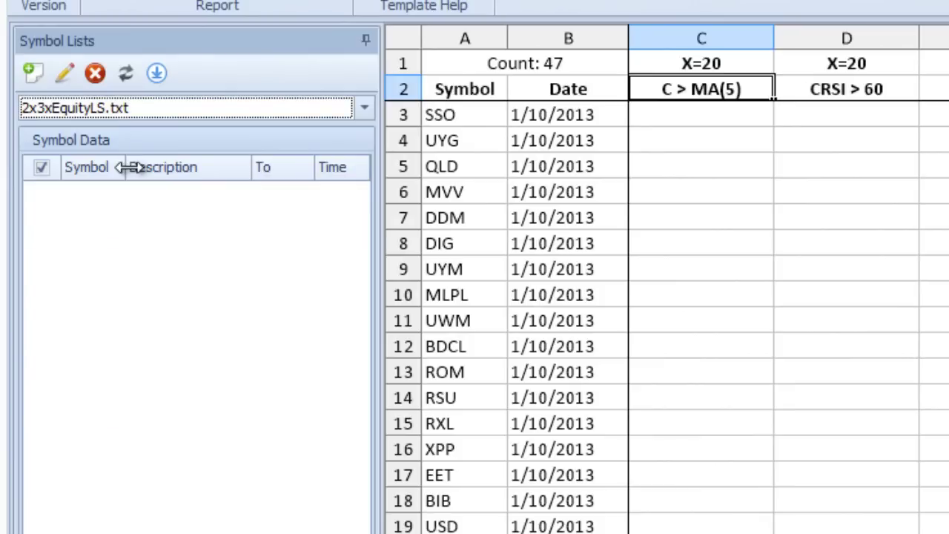
click(128, 73)
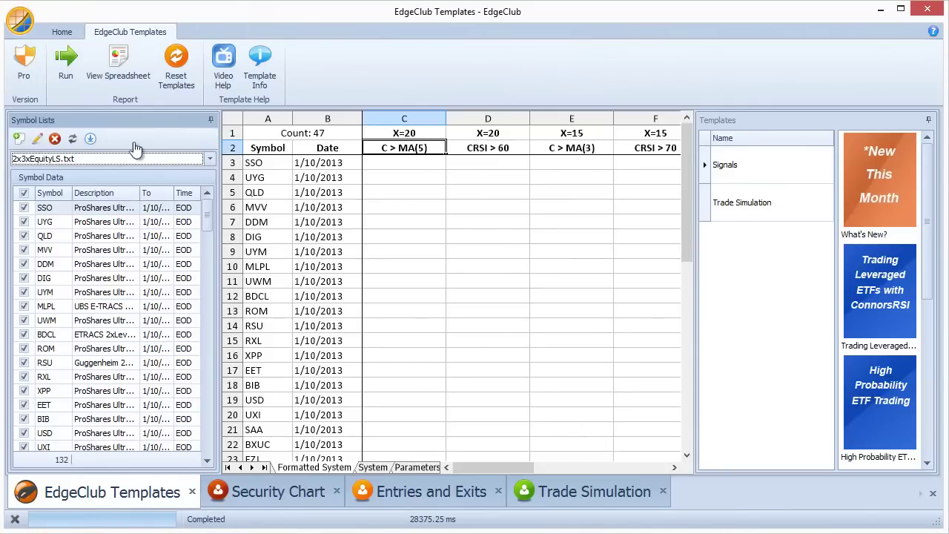
Run Signals on all 132 symbols and scroll across the grid's signal columns
click(67, 67)
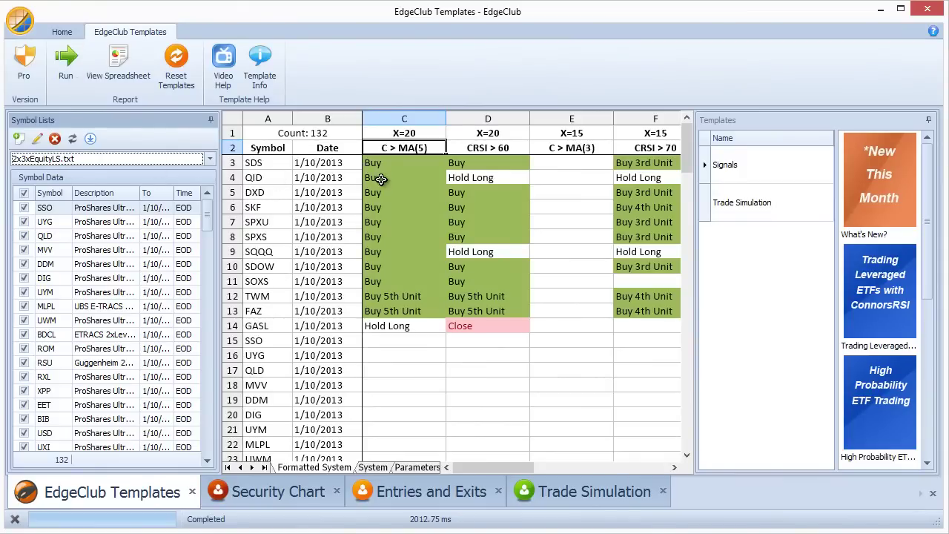
mouse_move(470, 471)
mouse_down()
mouse_move(594, 470)
mouse_move(453, 465)
mouse_up()
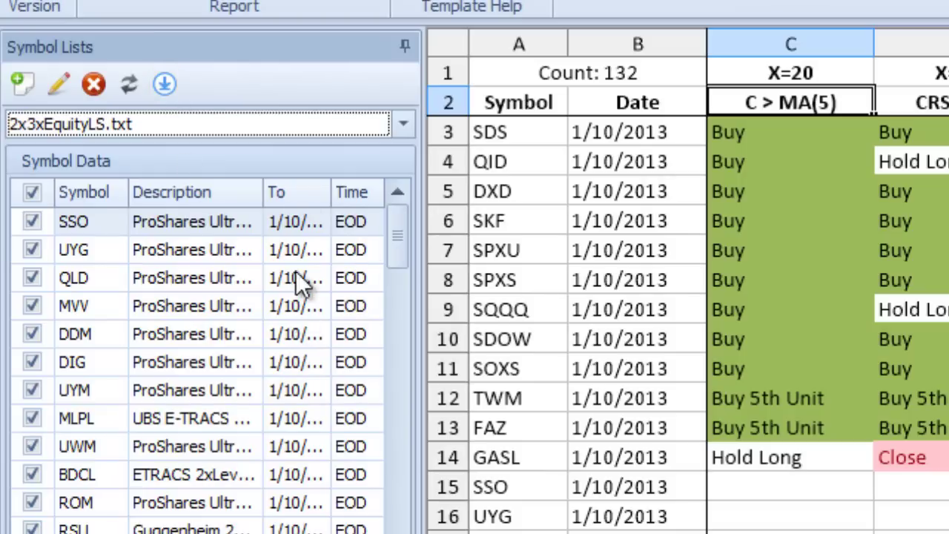
Apply an intraday price update, widen the symbol data panel, and rerun signals through 1/11/2013
click(164, 84)
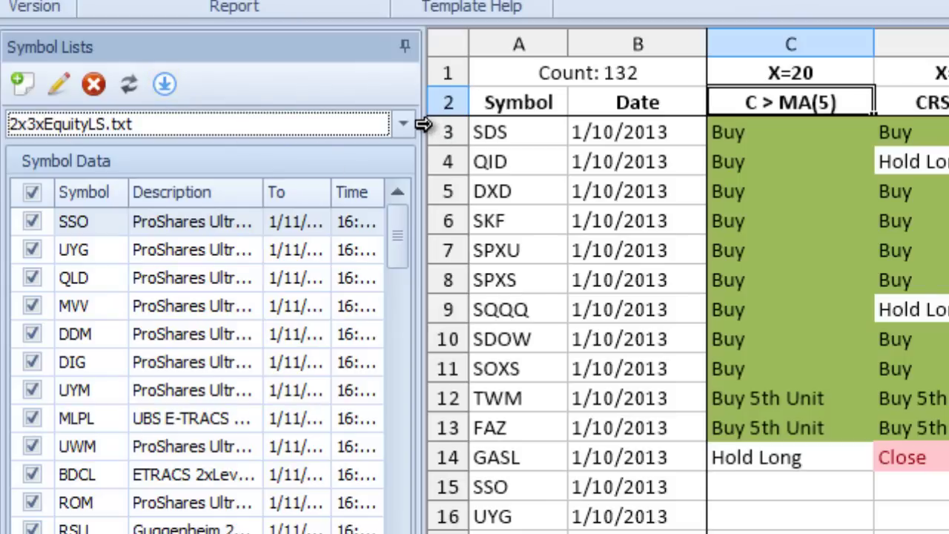
drag(423, 122, 487, 115)
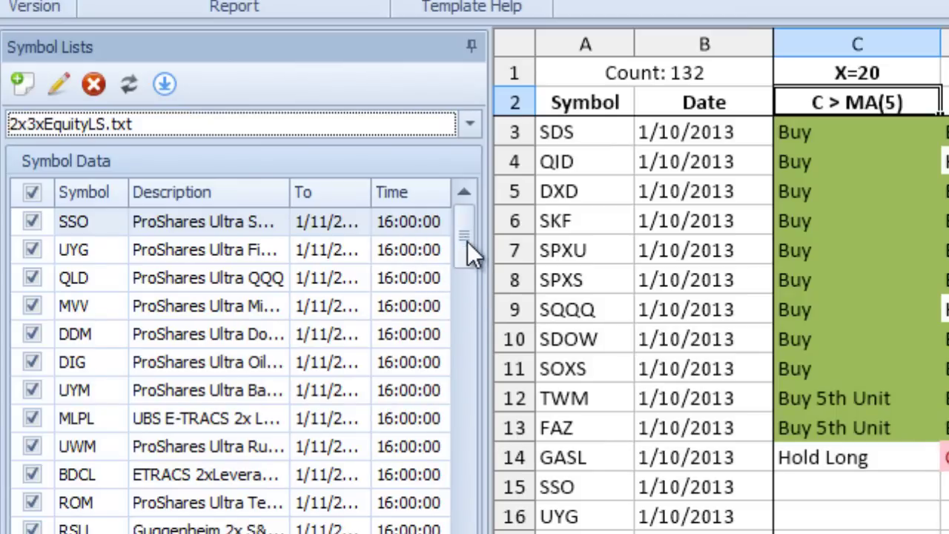
drag(467, 241, 471, 359)
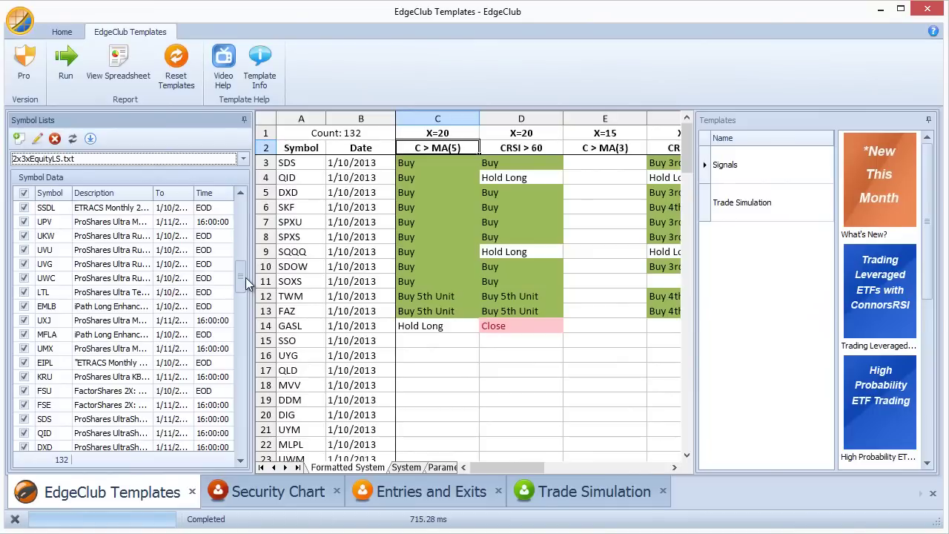
drag(245, 277, 249, 202)
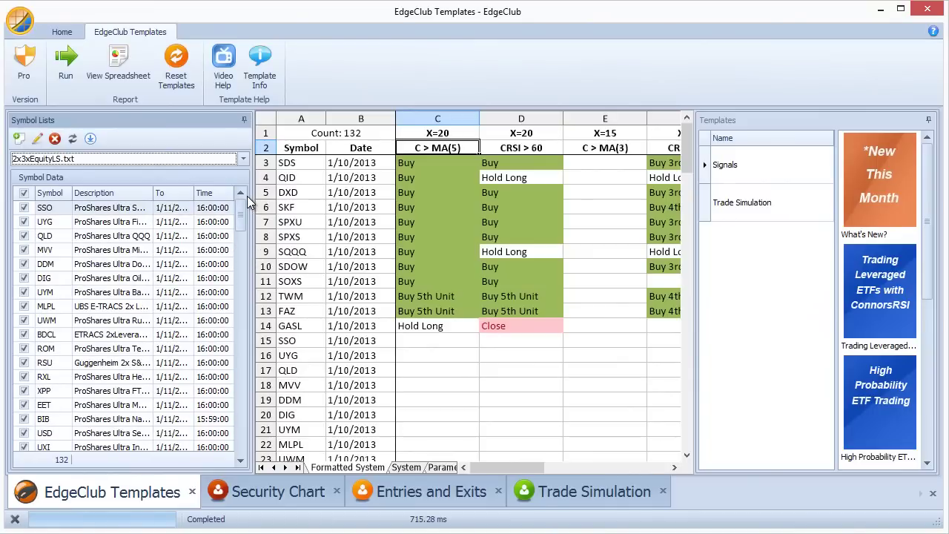
click(66, 61)
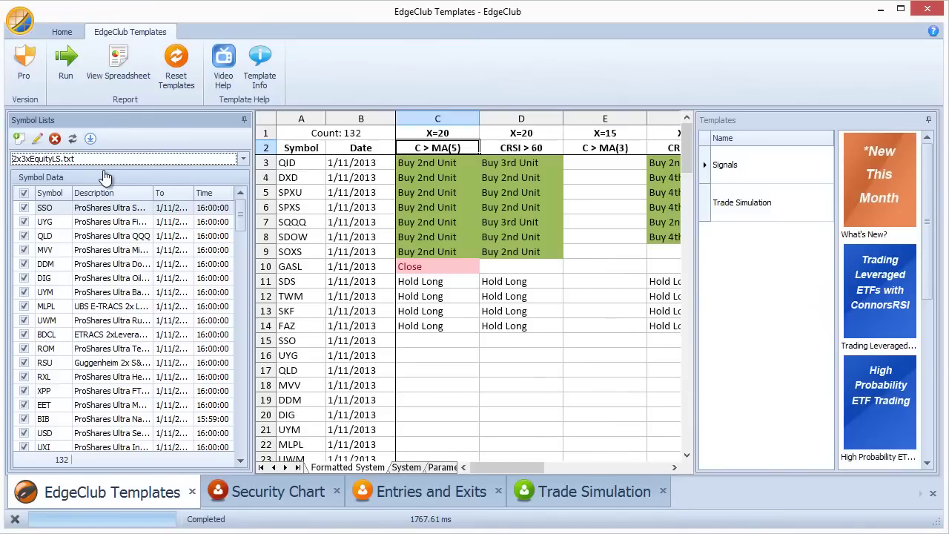
Uncheck all symbols except DDM and run the signals for DDM alone
click(24, 194)
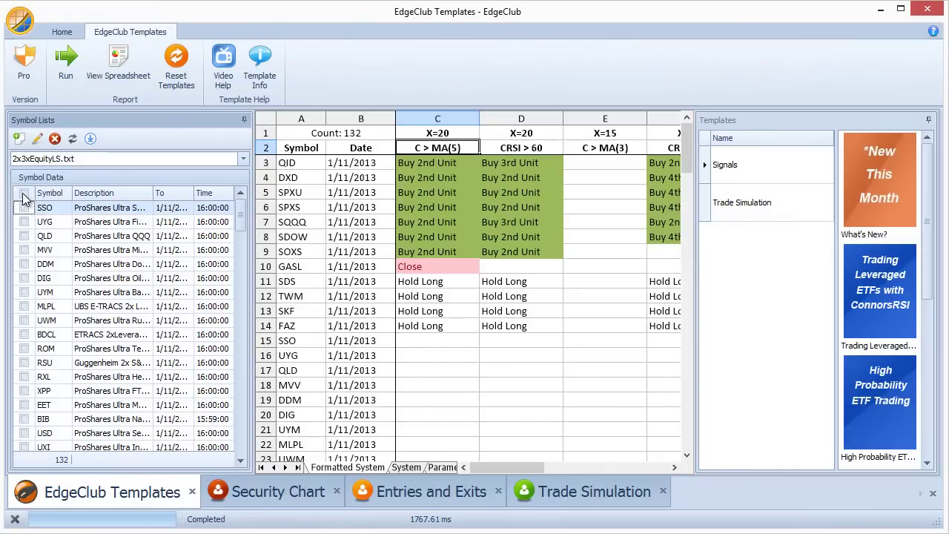
click(25, 264)
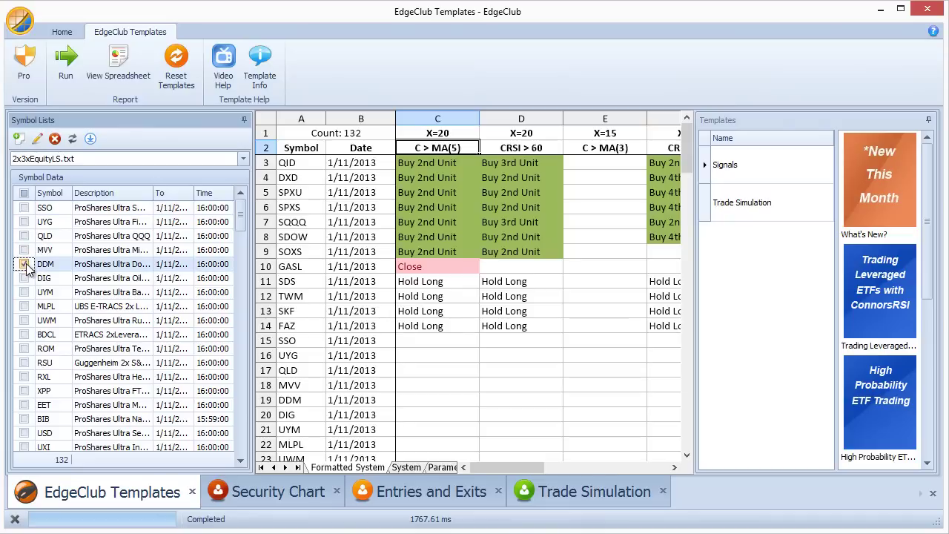
click(72, 68)
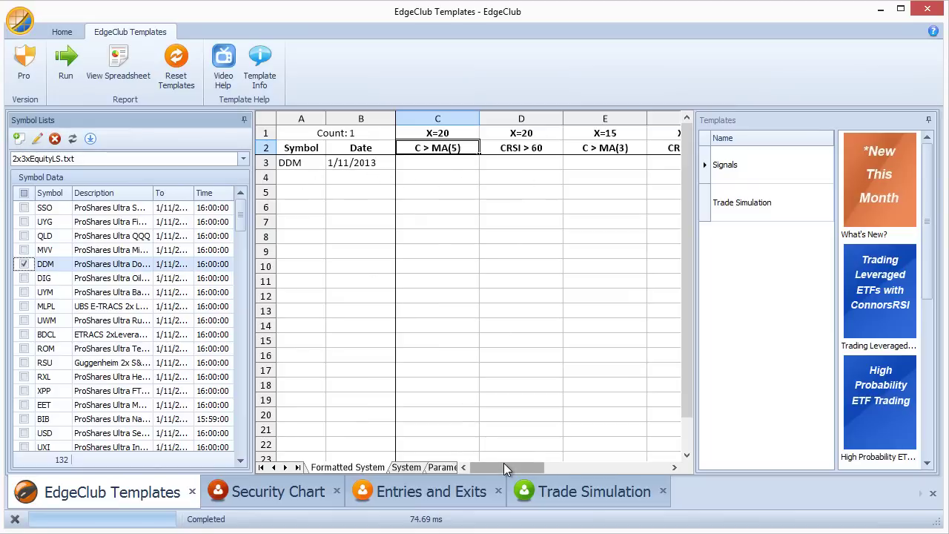
drag(504, 462, 387, 445)
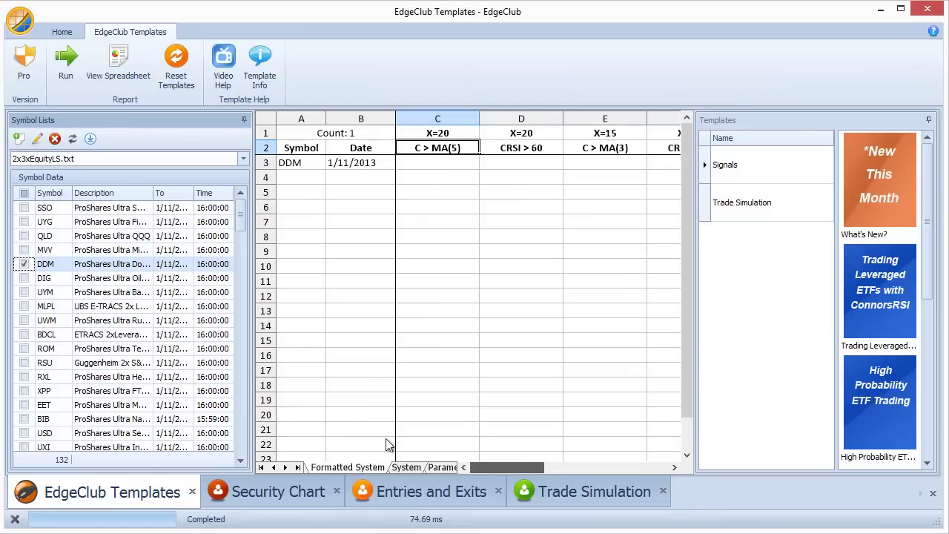
Uncheck DDM, sort symbols alphabetically by the Symbol header, and check only QID
click(24, 264)
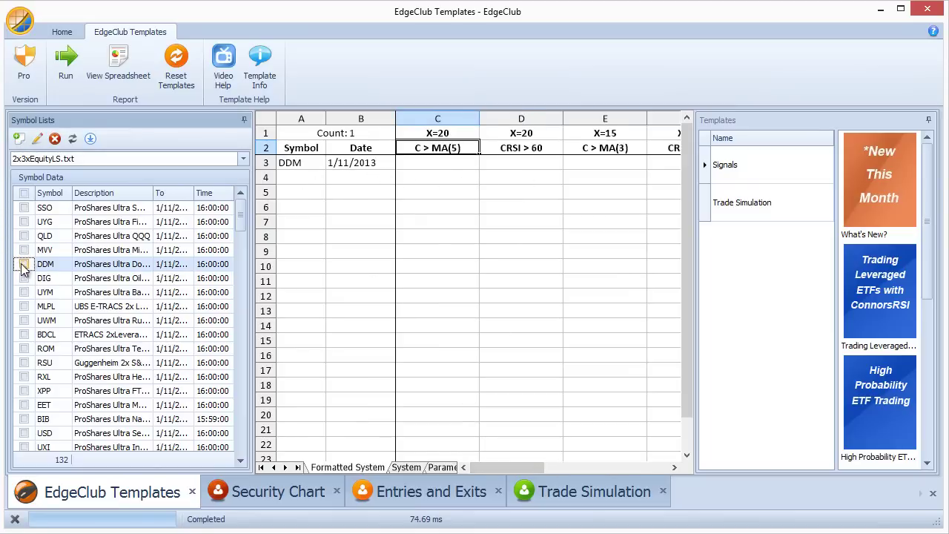
click(51, 193)
scroll(63, 250, down, 5)
scroll(63, 250, down, 19)
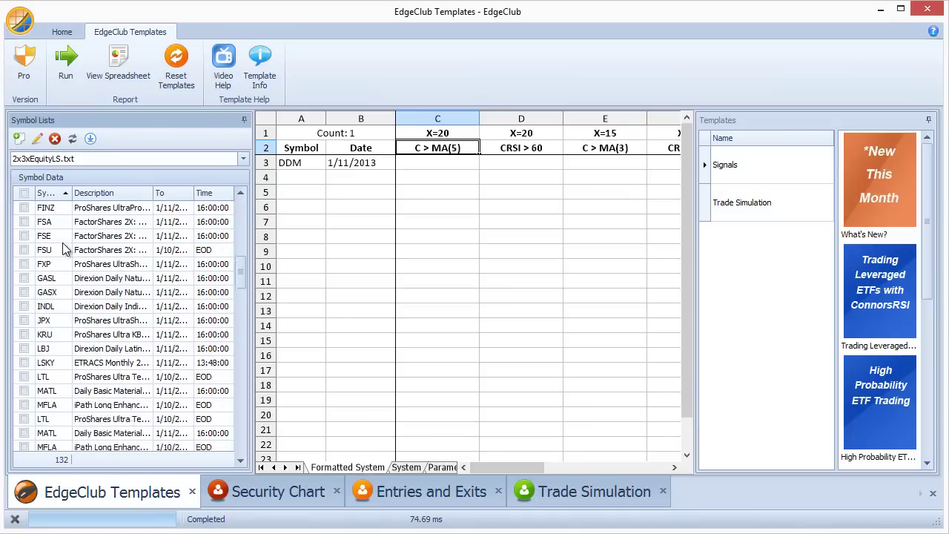
scroll(81, 355, down, 5)
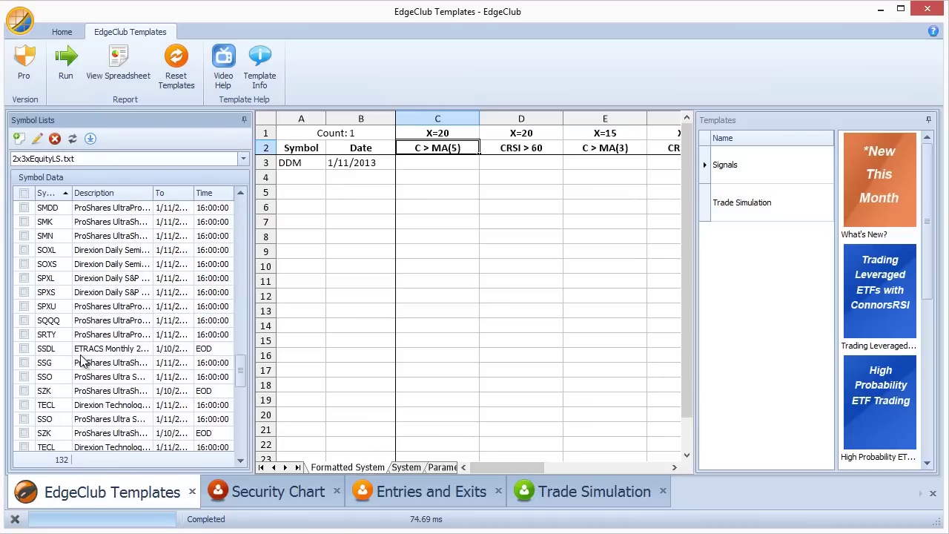
scroll(53, 213, down, 1)
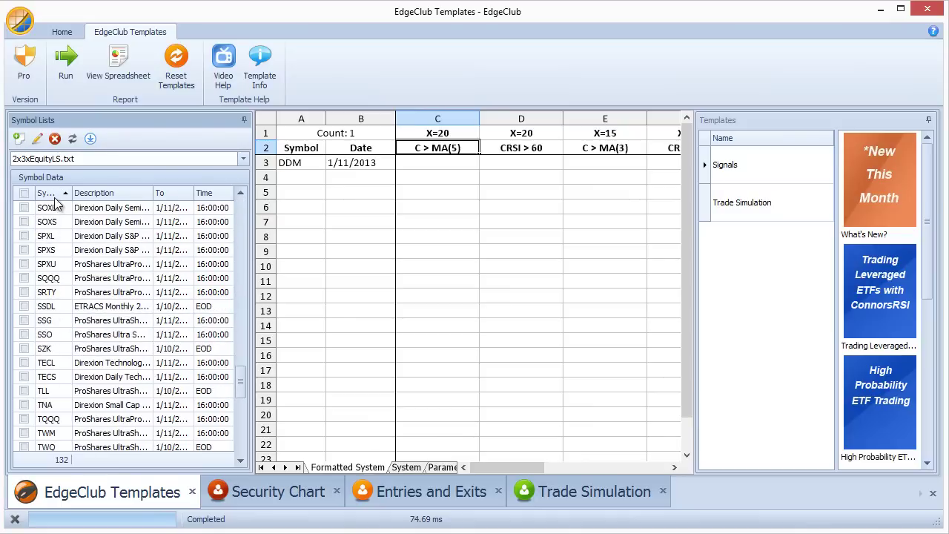
scroll(63, 230, up, 4)
scroll(66, 239, up, 15)
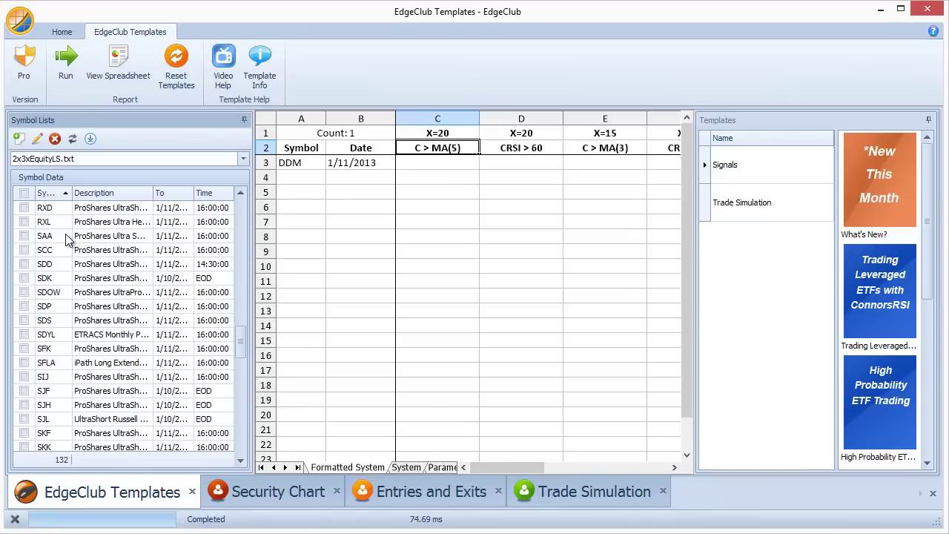
scroll(65, 234, down, 9)
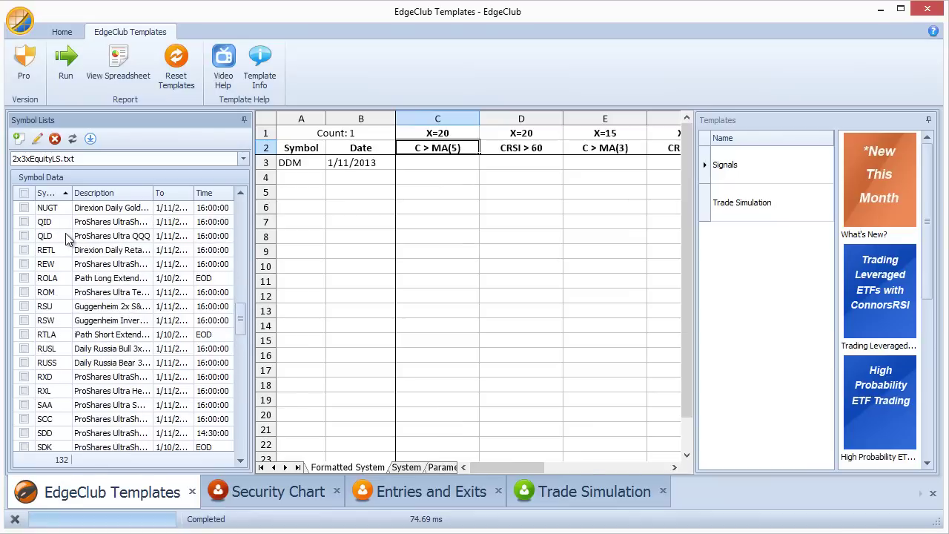
scroll(65, 234, up, 4)
click(24, 222)
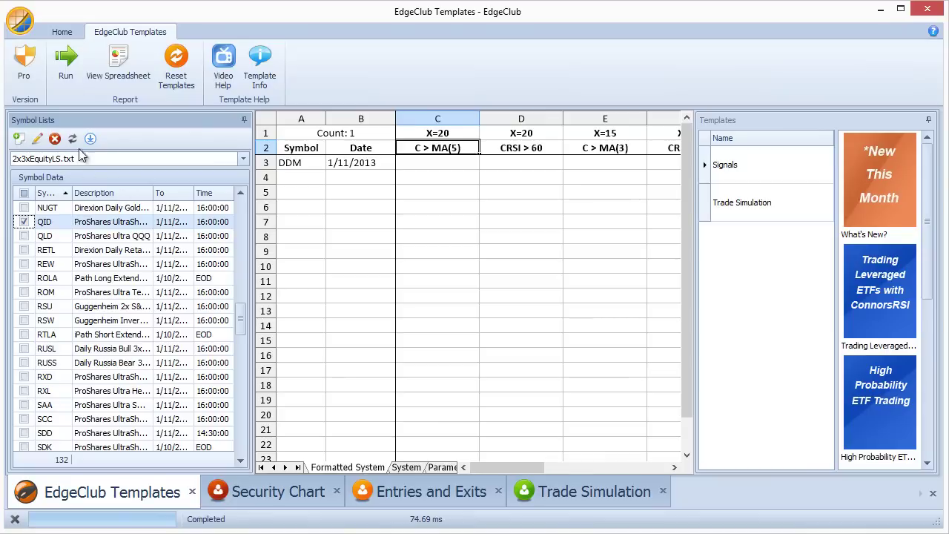
Run signals for QID alone, giving Buy 2nd Unit and Buy 3rd Unit signals
click(64, 58)
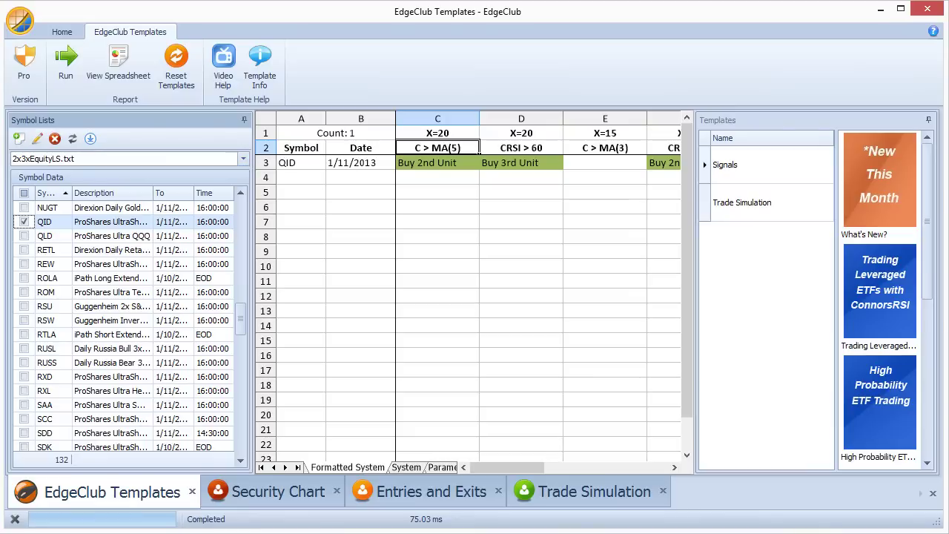
drag(948, 43, 341, 43)
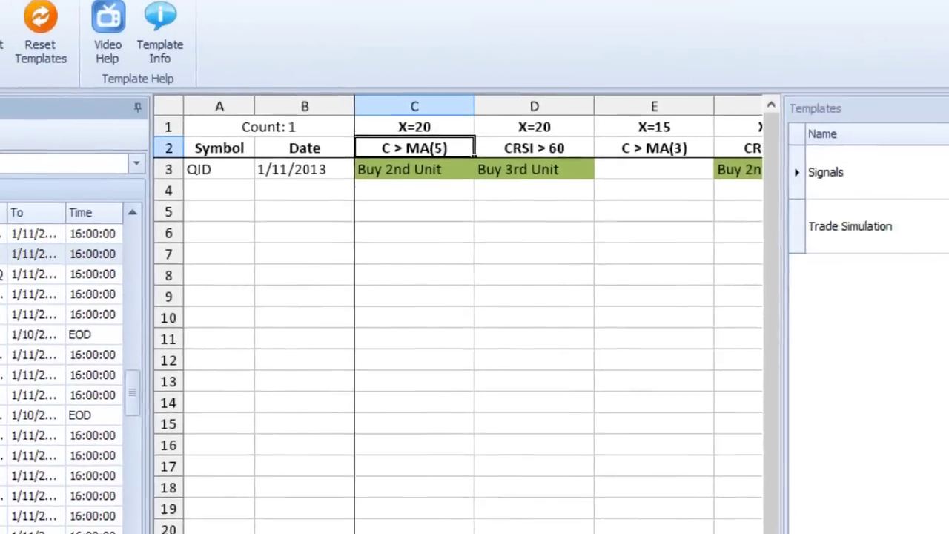
click(60, 28)
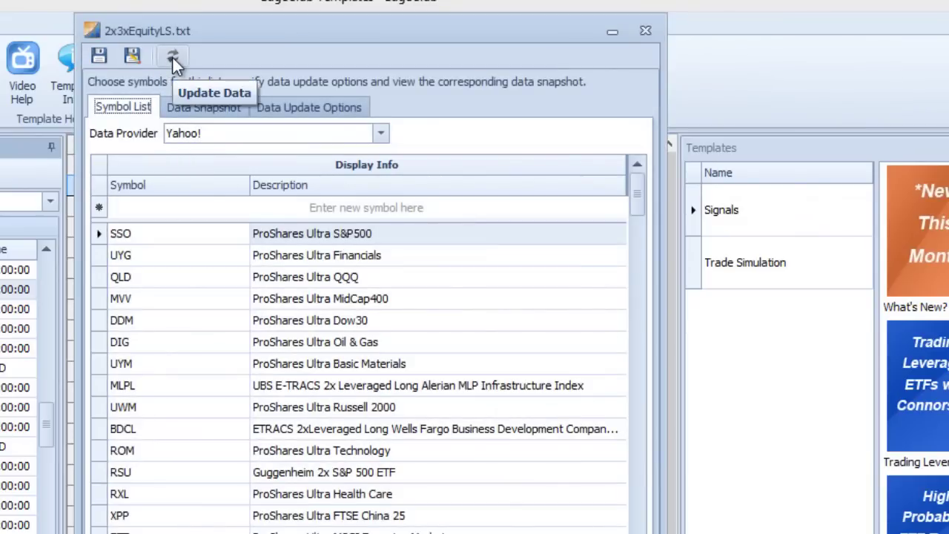
Check the Data Snapshot dates (1/11/2011 to 1/10/2013) for 2x3xEquityLS.txt, then close the editor
click(207, 109)
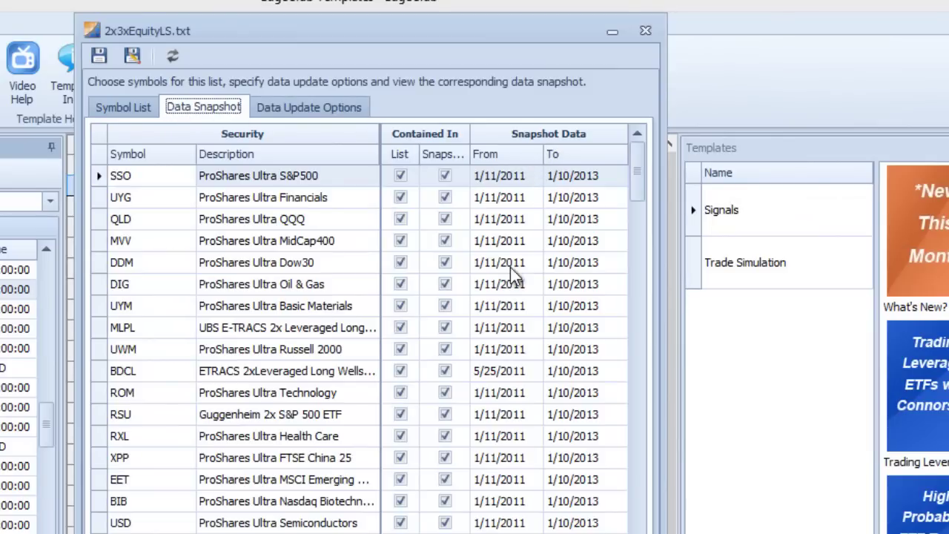
click(648, 30)
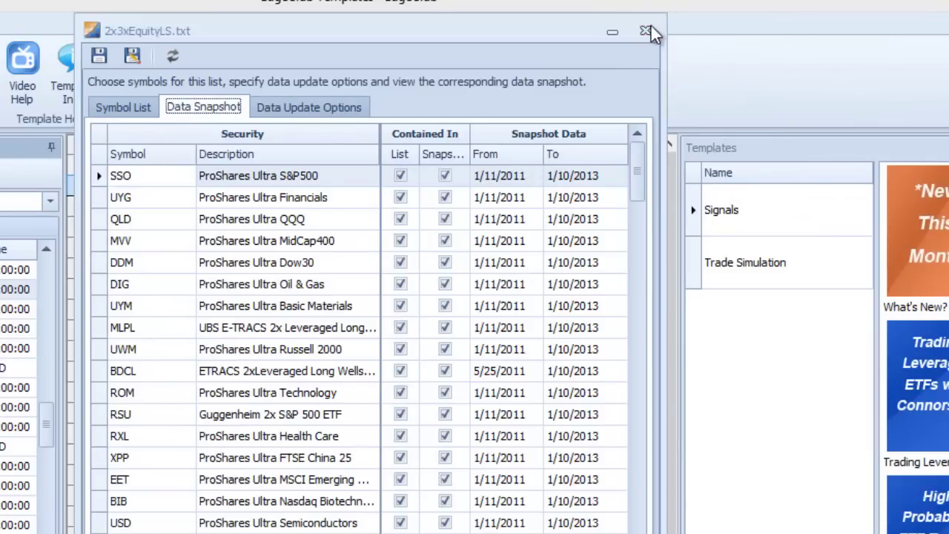